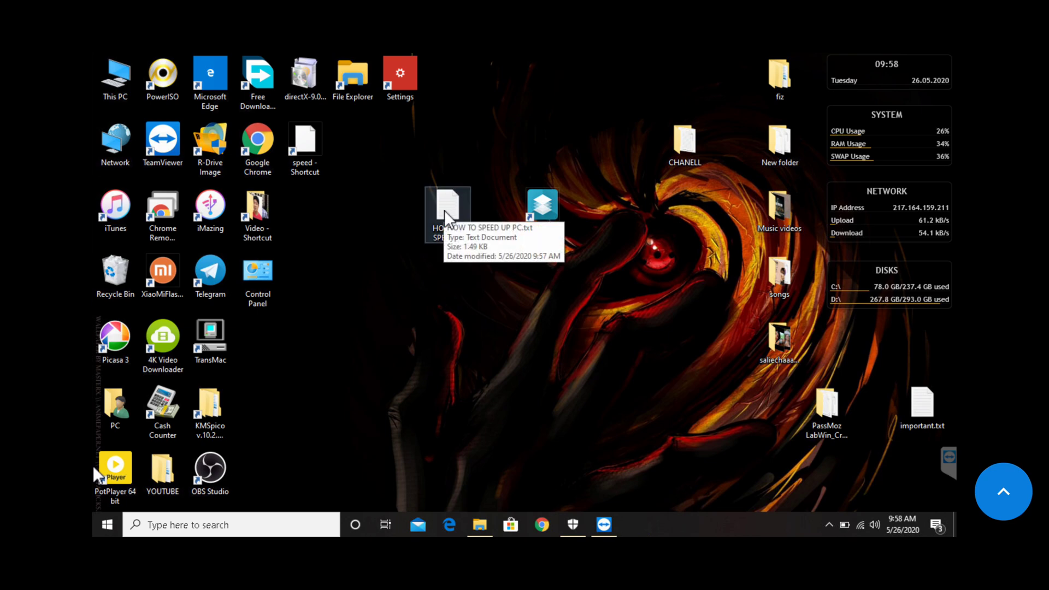
# Open HOW TO SPEED UP PC.txt, read the instructions for disabling shadows, animations and visual effects, and minimize the file.
pyautogui.doubleClick(444, 210)
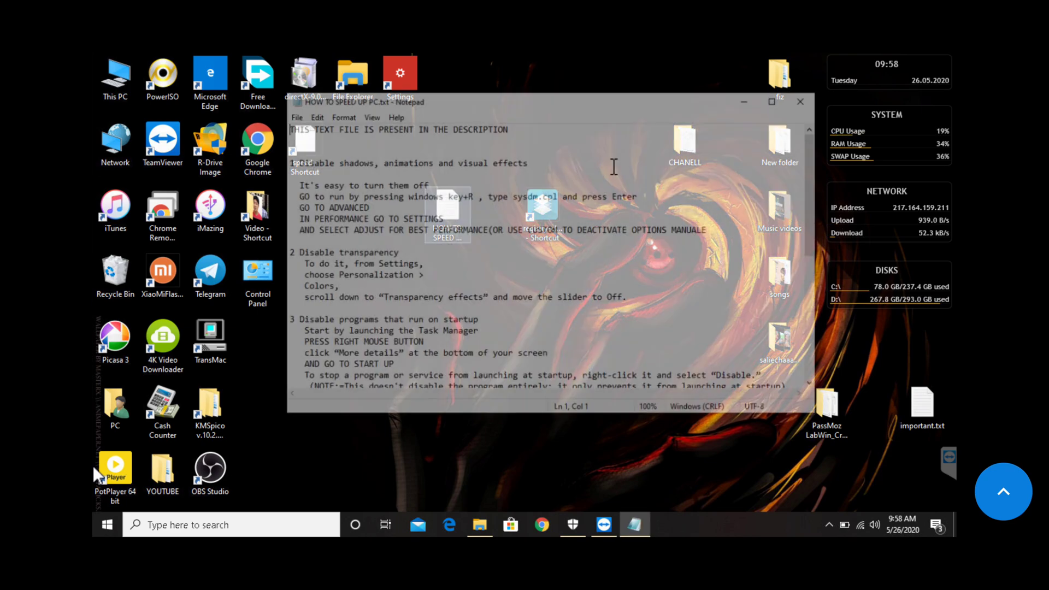
pyautogui.click(750, 100)
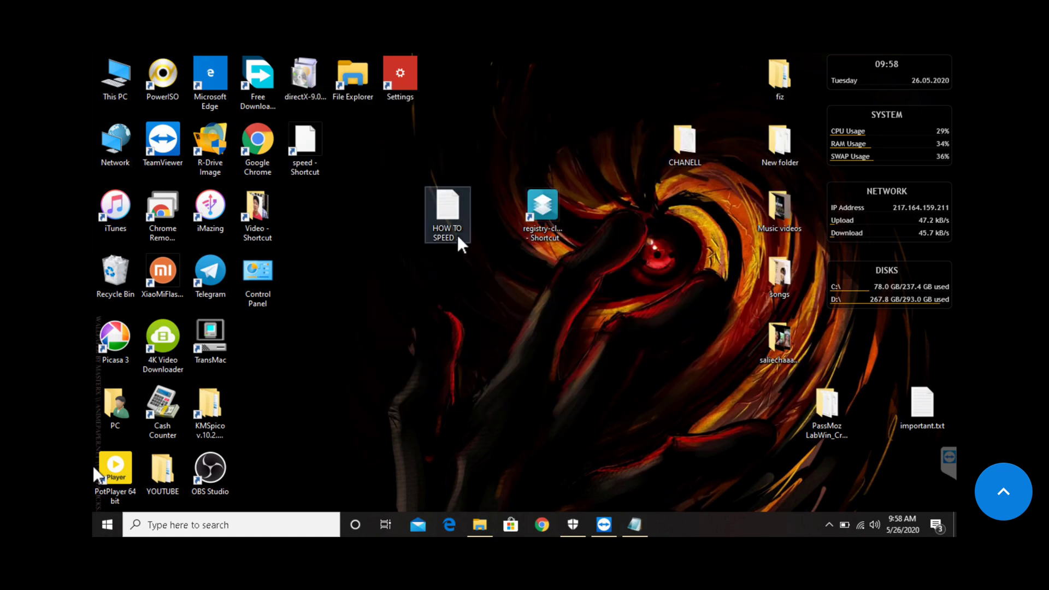
pyautogui.click(457, 235)
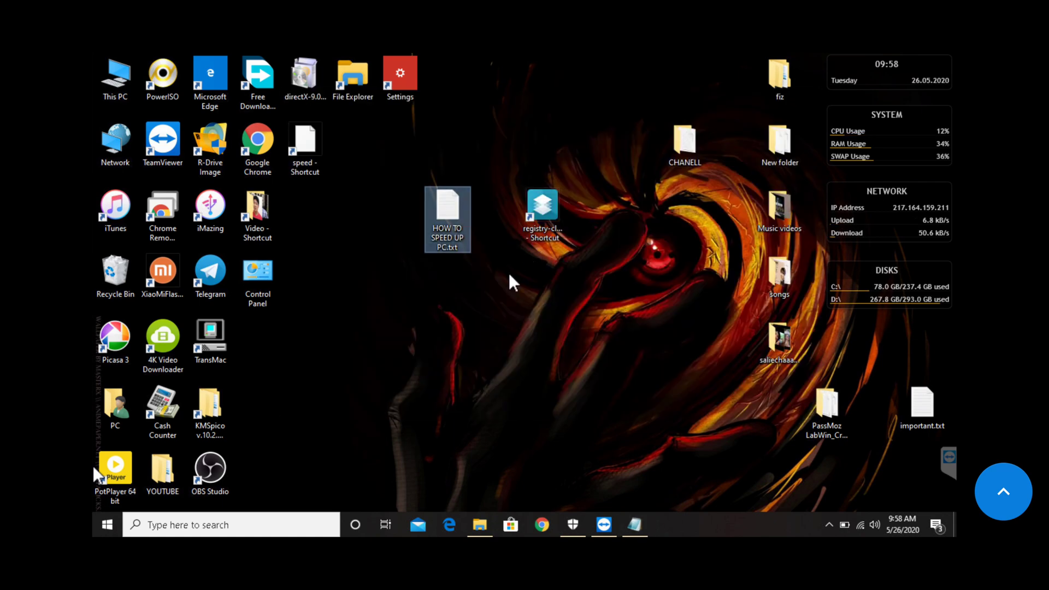
pyautogui.doubleClick(449, 228)
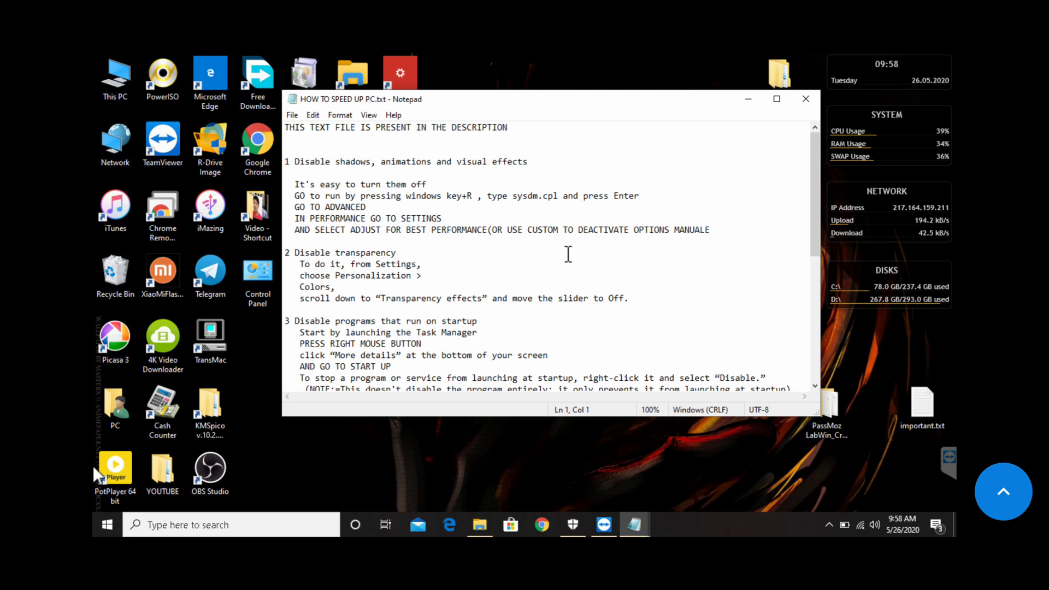
pyautogui.click(748, 99)
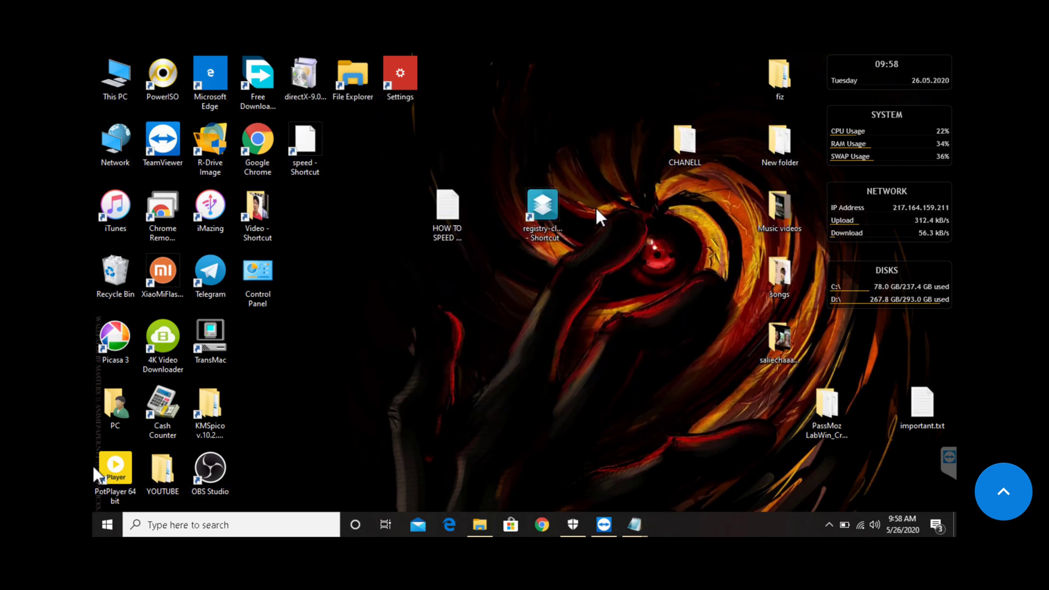
pyautogui.click(546, 219)
pyautogui.click(463, 225)
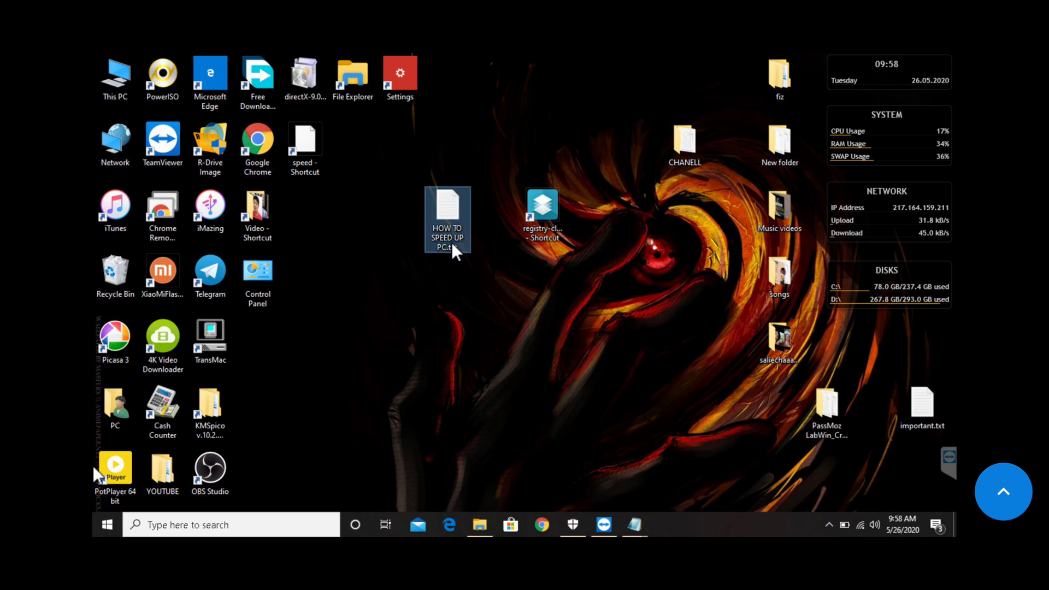
pyautogui.doubleClick(445, 222)
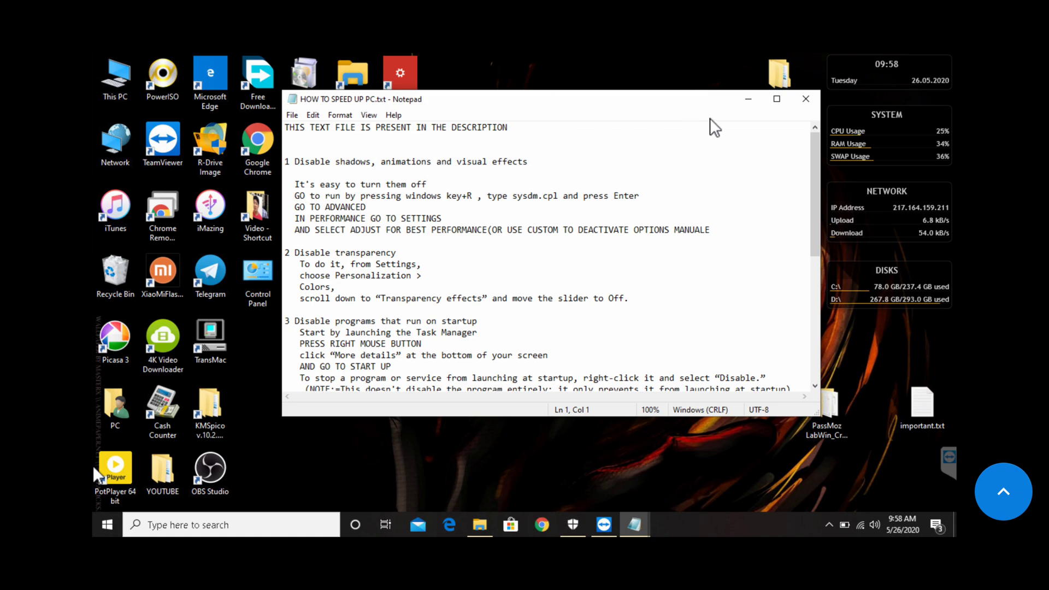
pyautogui.click(749, 99)
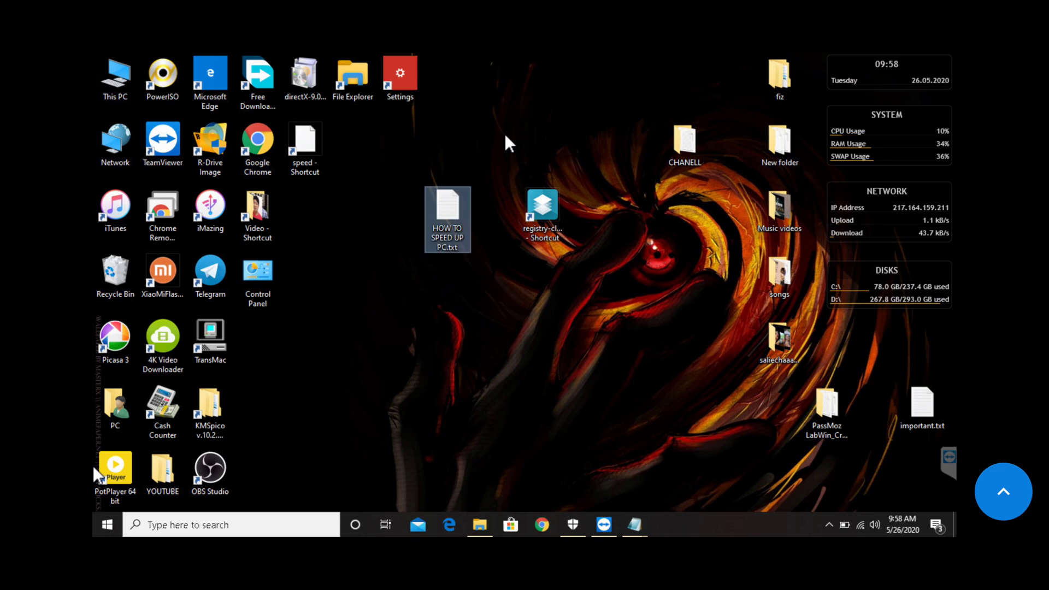
# Run sysdm.cpl and open the Performance settings from the advanced system properties.
pyautogui.press('super+r')
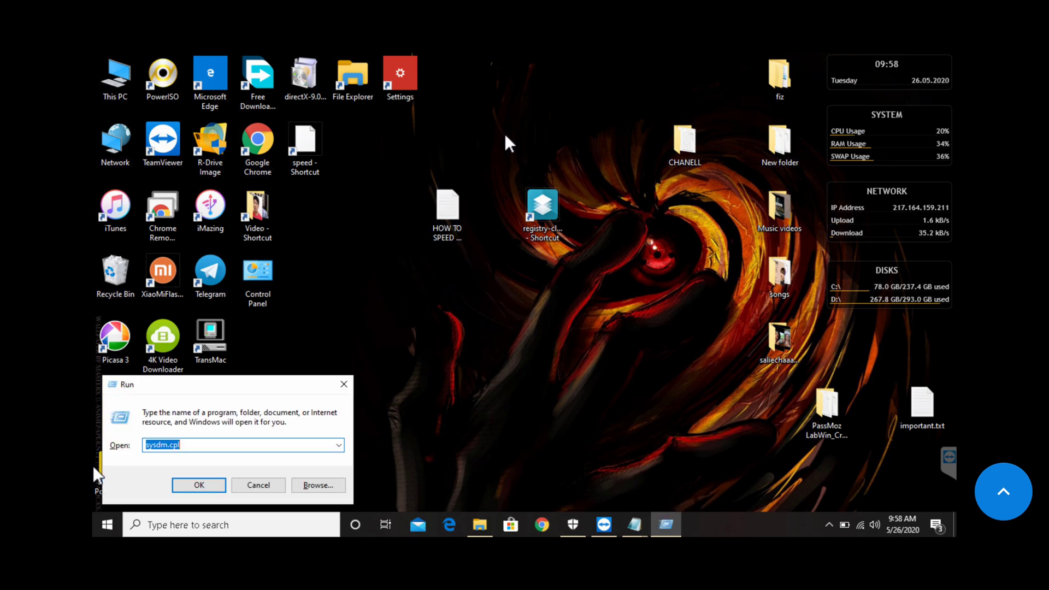
pyautogui.click(200, 446)
pyautogui.click(191, 483)
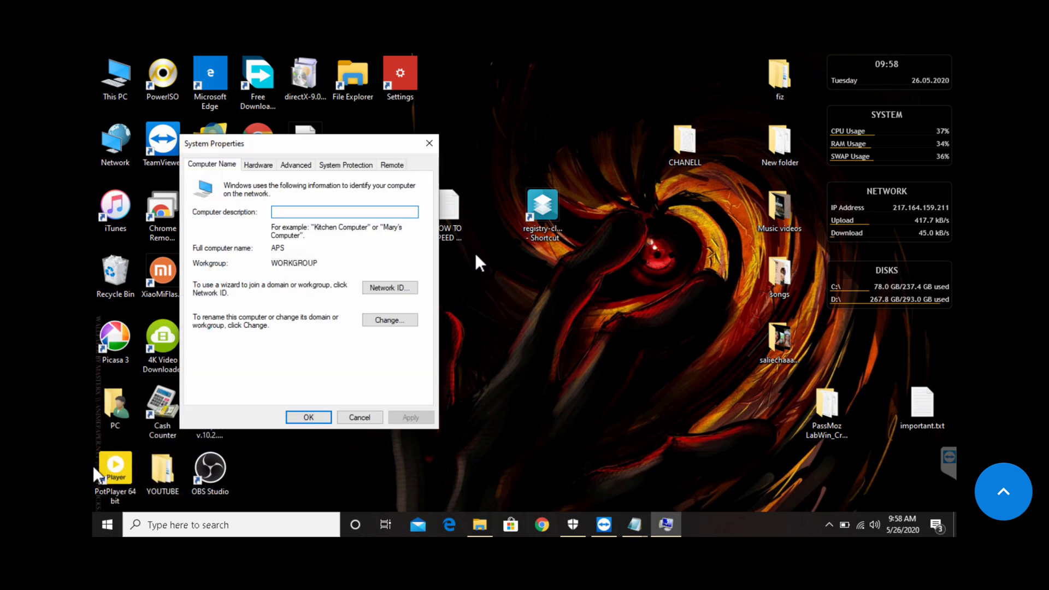
pyautogui.click(297, 163)
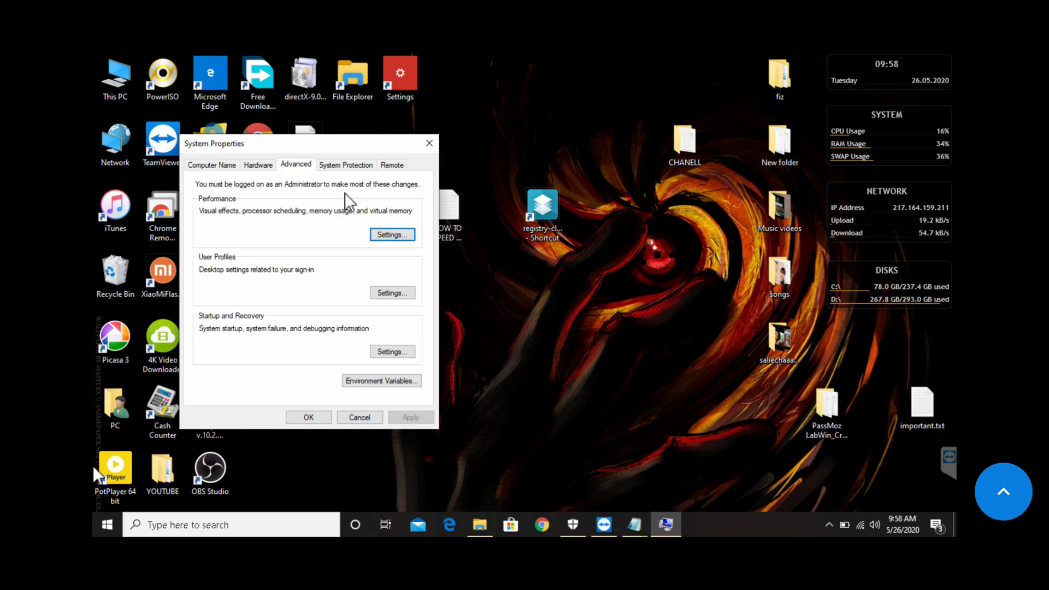
pyautogui.click(392, 236)
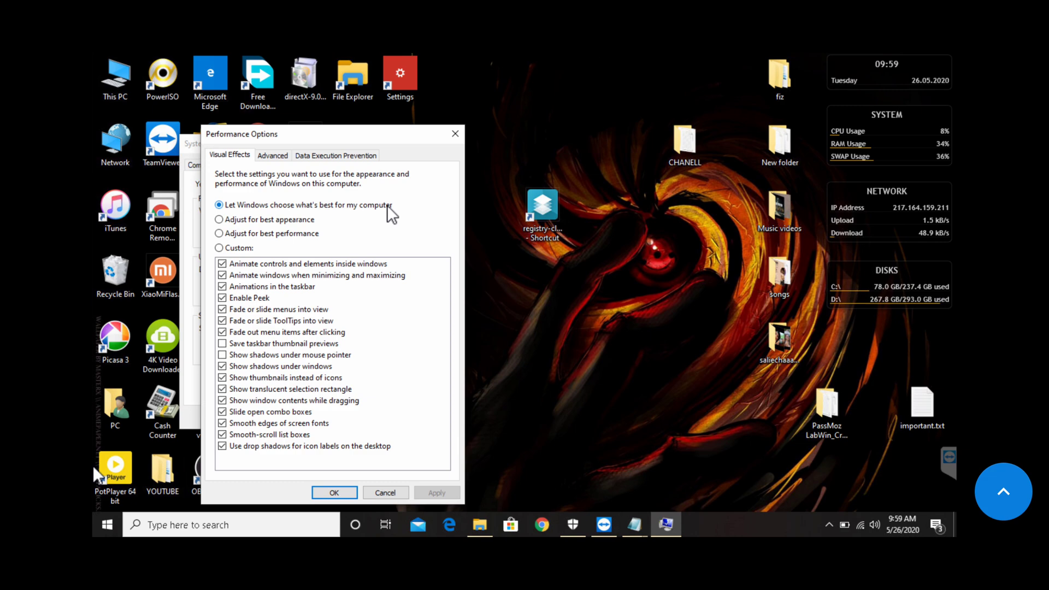
# Set the visual effects to Adjust for best performance, apply the change, and close Performance Options and System Properties.
pyautogui.click(247, 233)
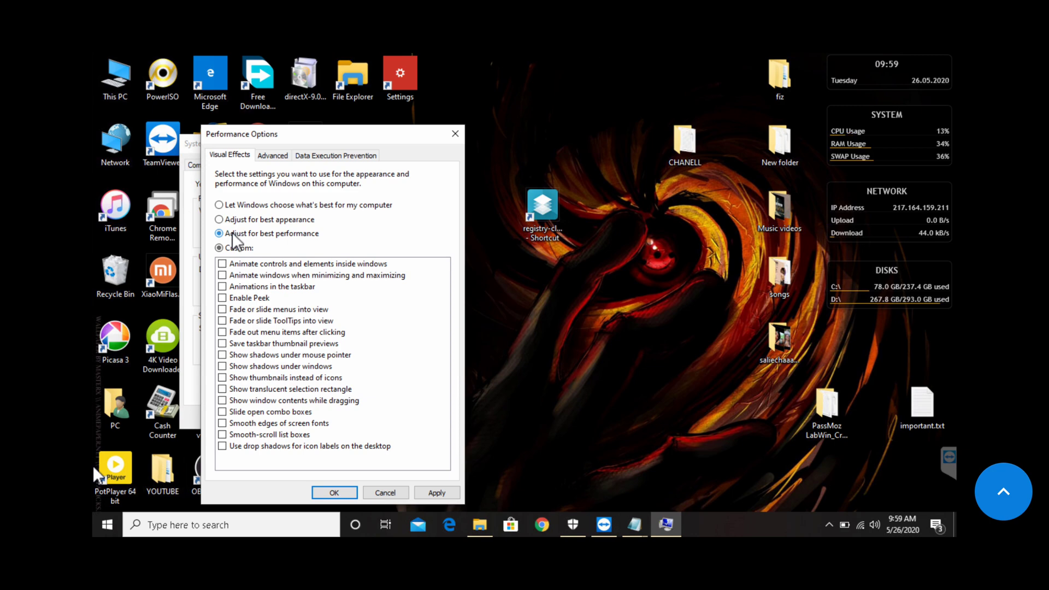
pyautogui.click(292, 234)
pyautogui.click(454, 495)
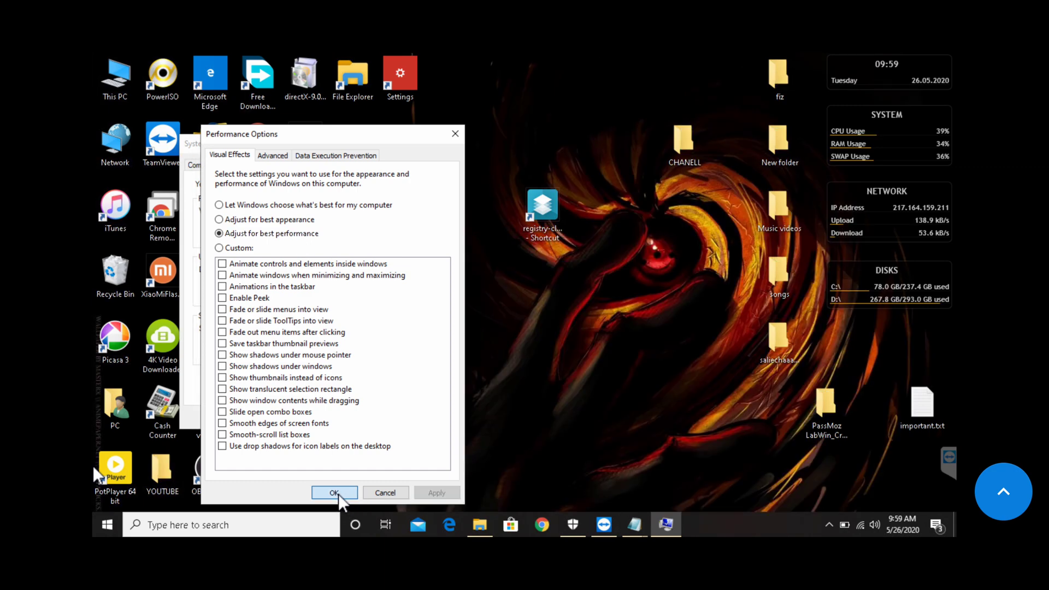
pyautogui.click(334, 493)
pyautogui.click(438, 143)
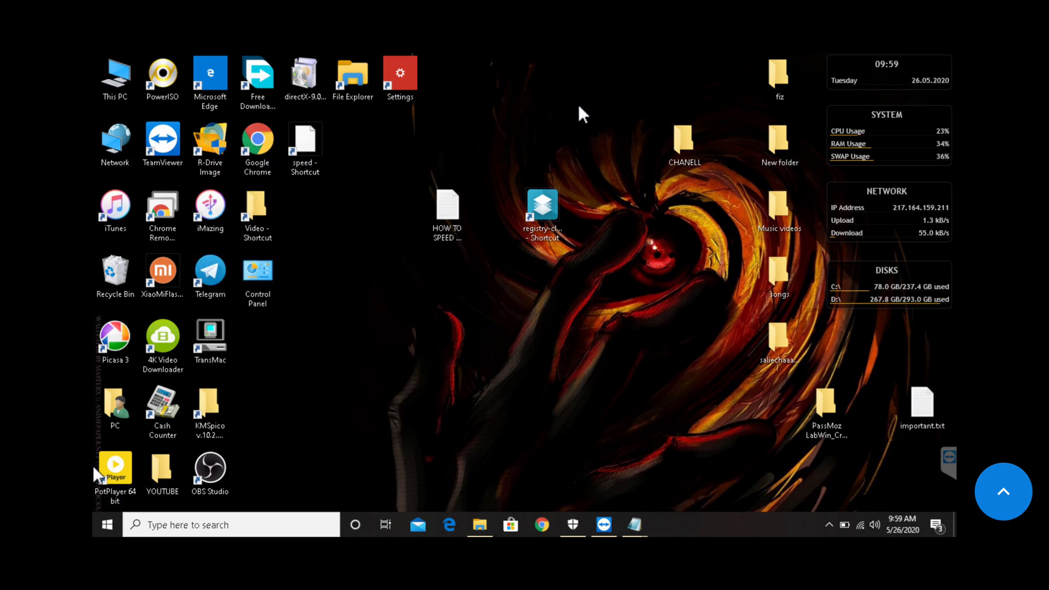
# Refresh the desktop, reopen HOW TO SPEED UP PC.txt, highlight the "Disable transparency" heading, and minimize the file.
pyautogui.rightClick(578, 104)
pyautogui.click(592, 144)
pyautogui.click(471, 200)
pyautogui.doubleClick(471, 200)
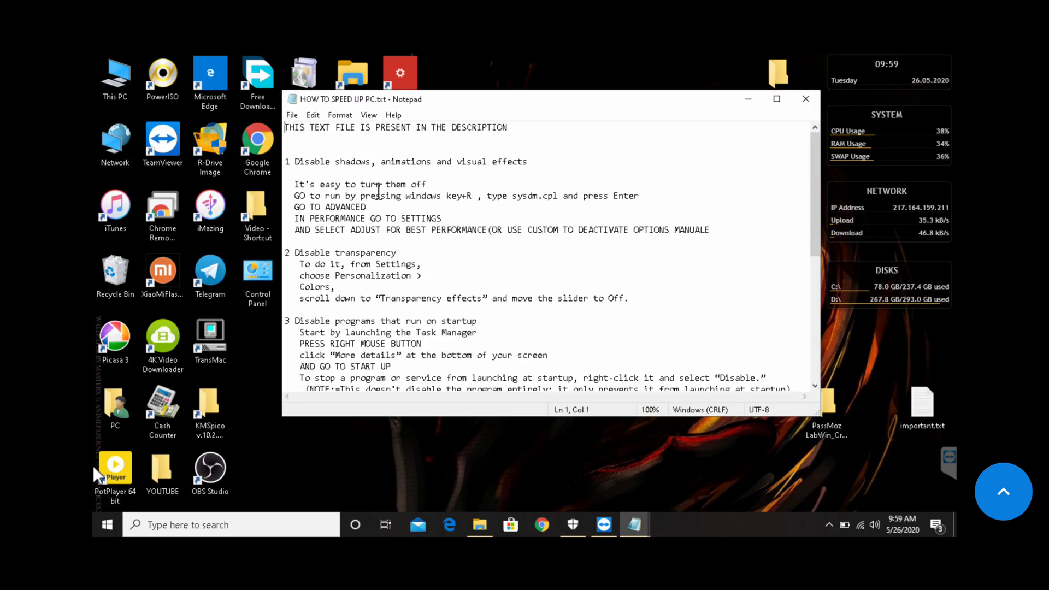
pyautogui.moveTo(397, 252); pyautogui.dragTo(294, 252)
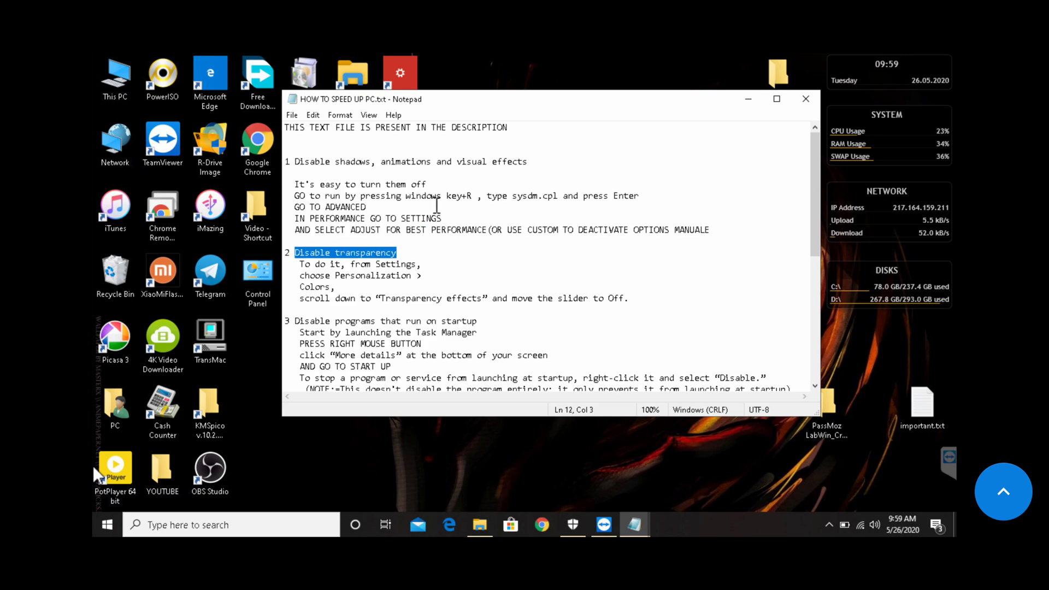
pyautogui.click(747, 99)
pyautogui.press('super')
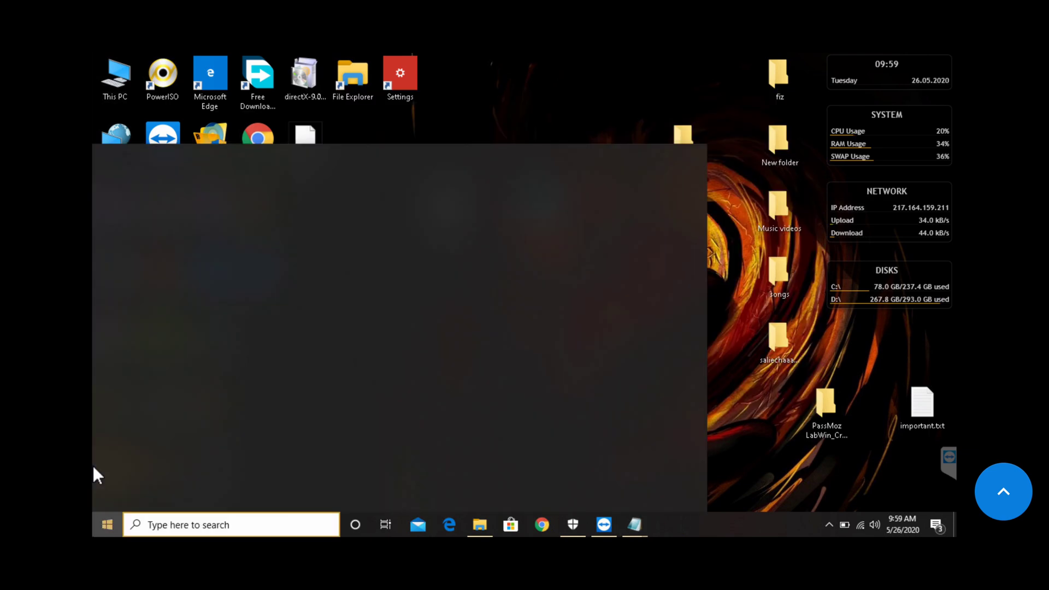
pyautogui.click(114, 468)
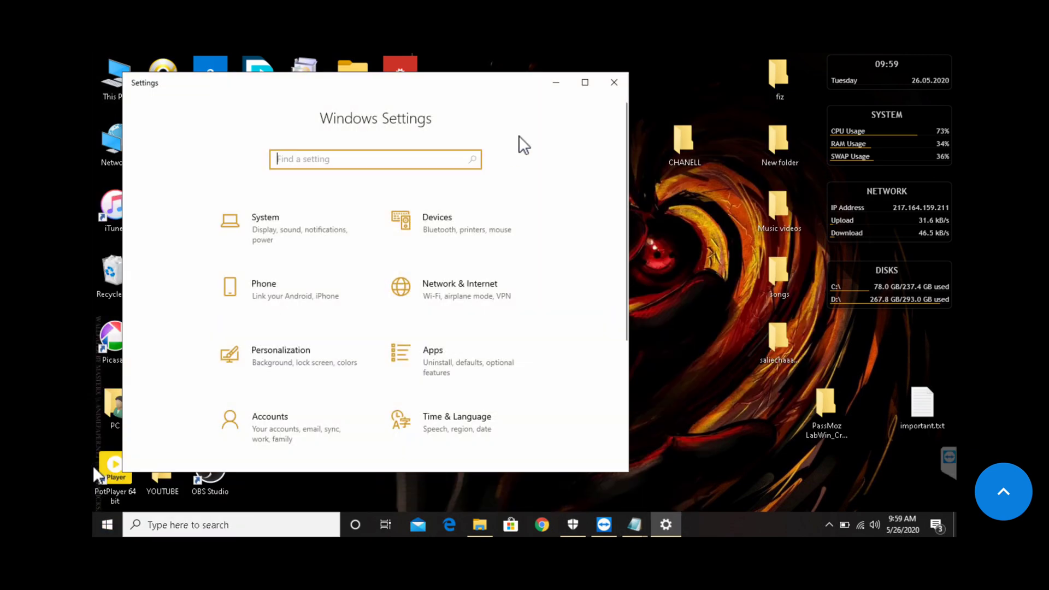
pyautogui.click(604, 87)
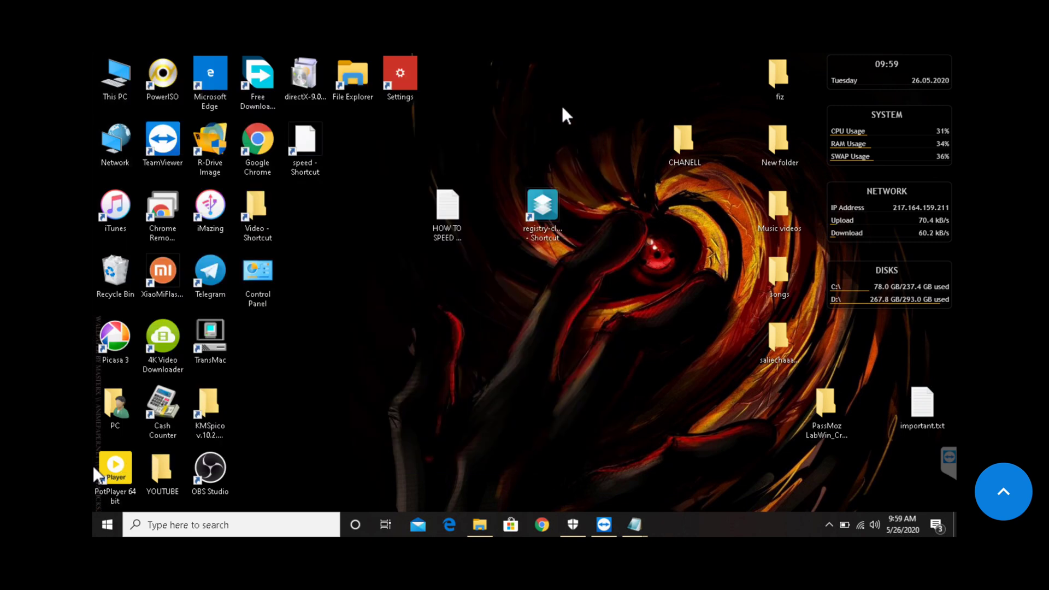
# Turn off Transparency effects in the Colors page of the desktop personalization settings, and close Settings.
pyautogui.rightClick(644, 220)
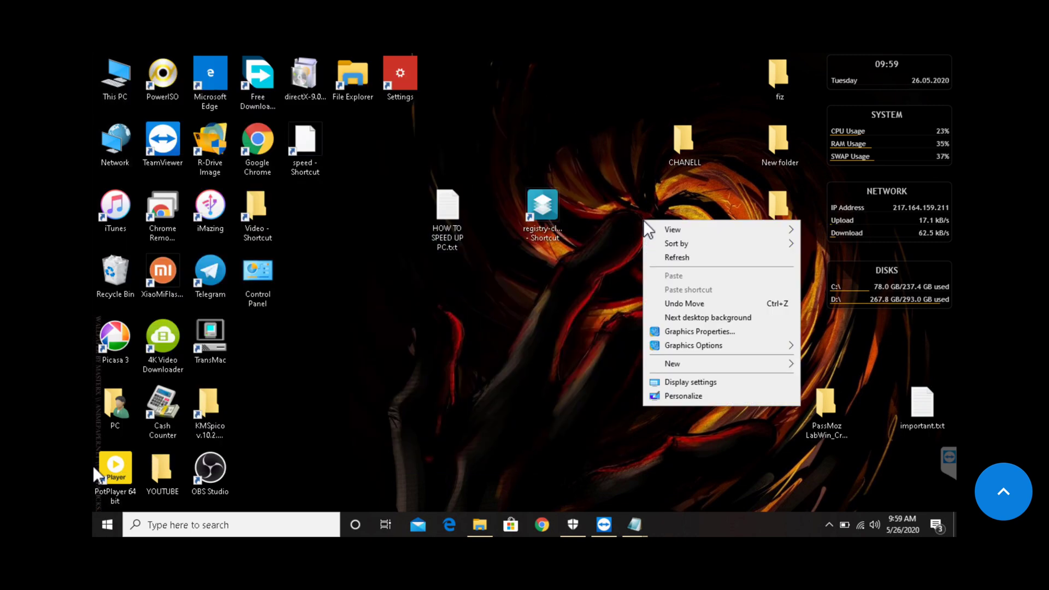
pyautogui.click(667, 397)
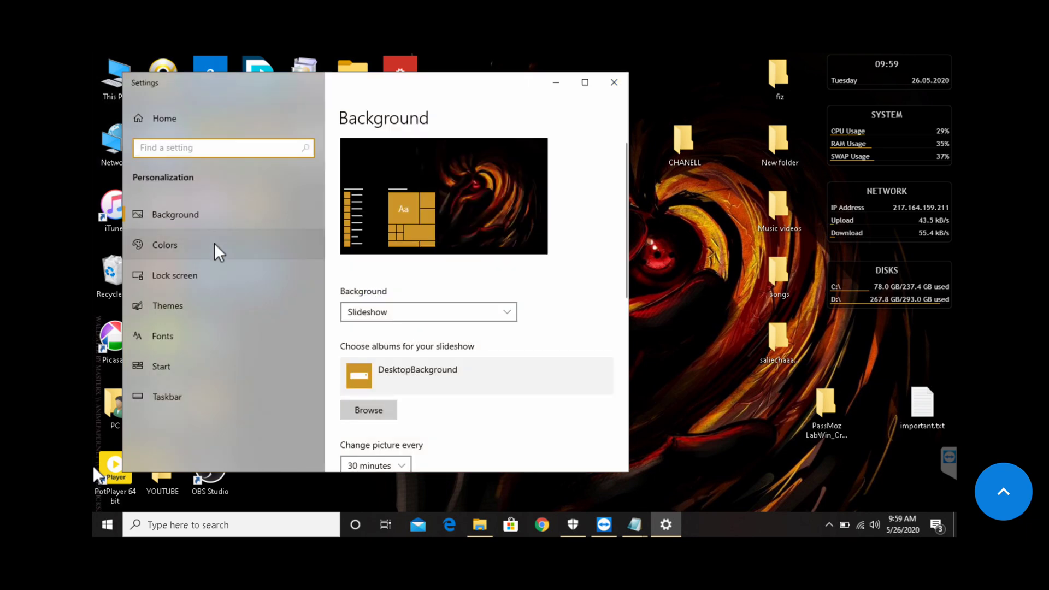
pyautogui.click(214, 244)
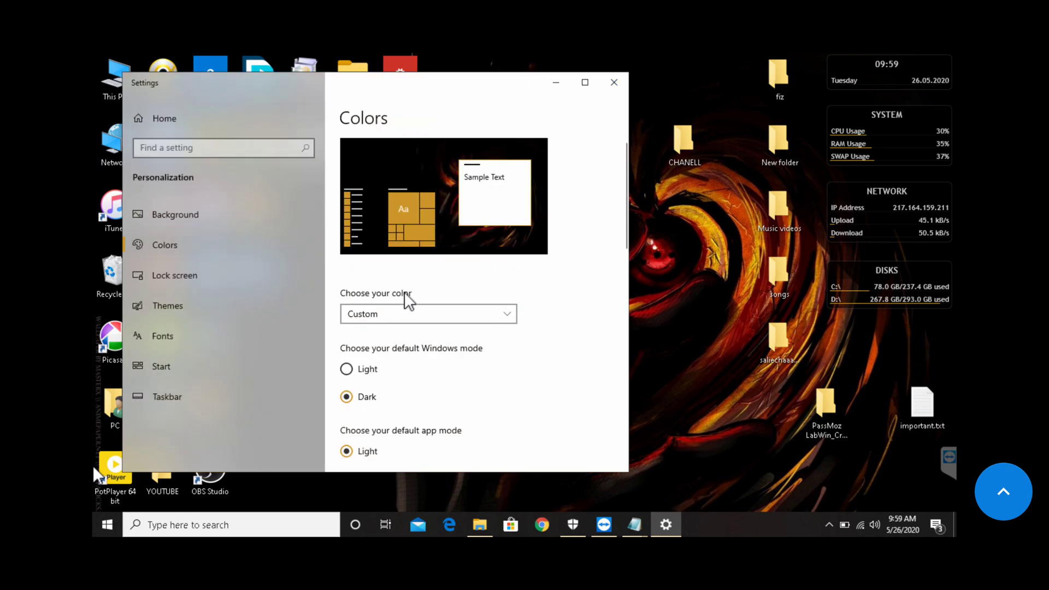
pyautogui.moveTo(628, 235); pyautogui.dragTo(630, 264)
pyautogui.scroll(-2, 395, 341)
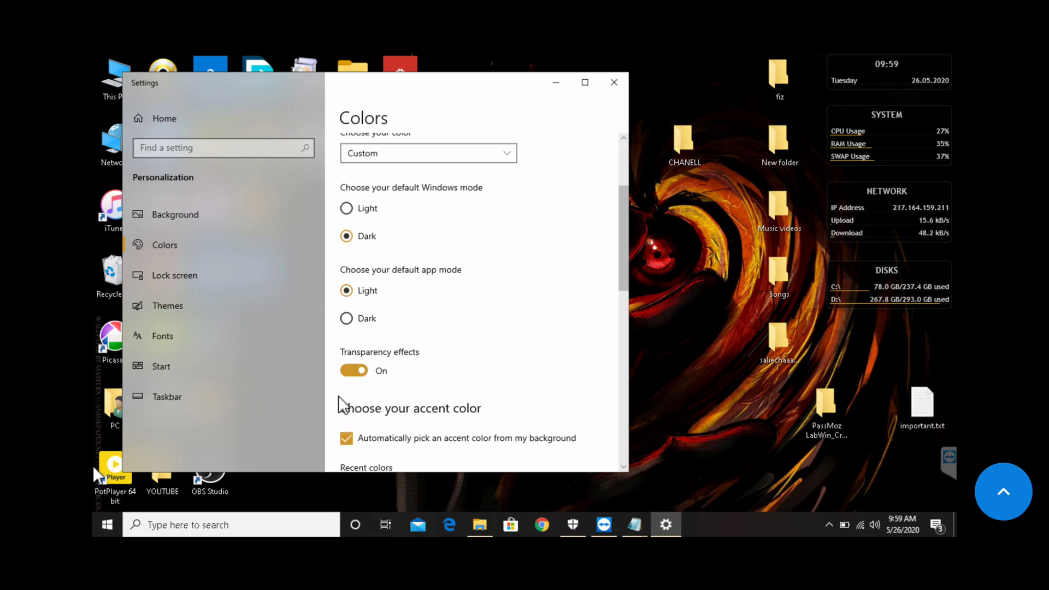
pyautogui.click(356, 371)
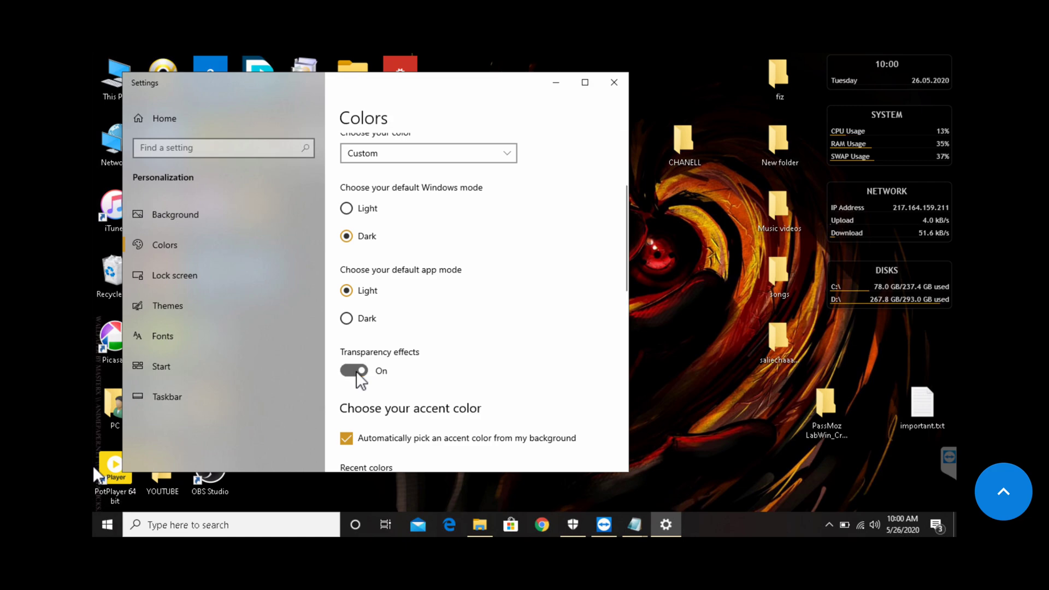
pyautogui.click(615, 82)
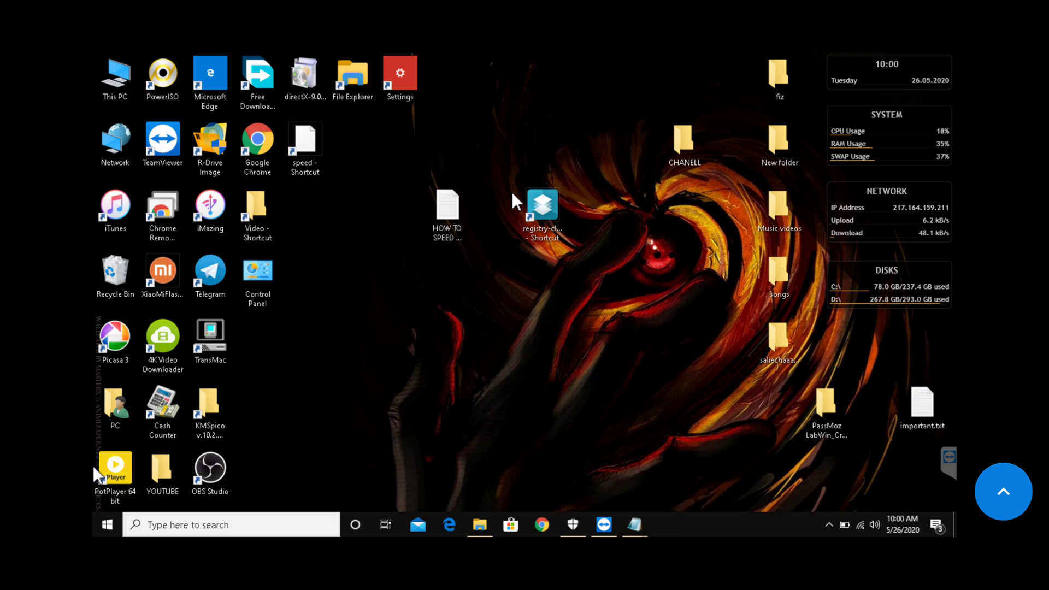
# Reopen HOW TO SPEED UP PC.txt and read the section on disabling programs that run on startup.
pyautogui.doubleClick(451, 225)
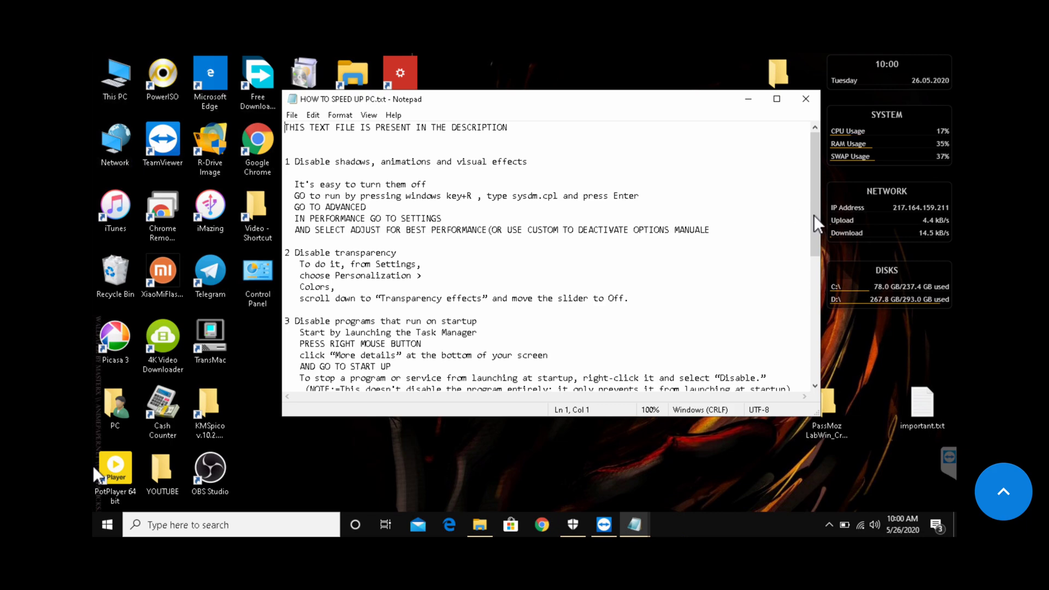
pyautogui.moveTo(815, 228); pyautogui.dragTo(816, 247)
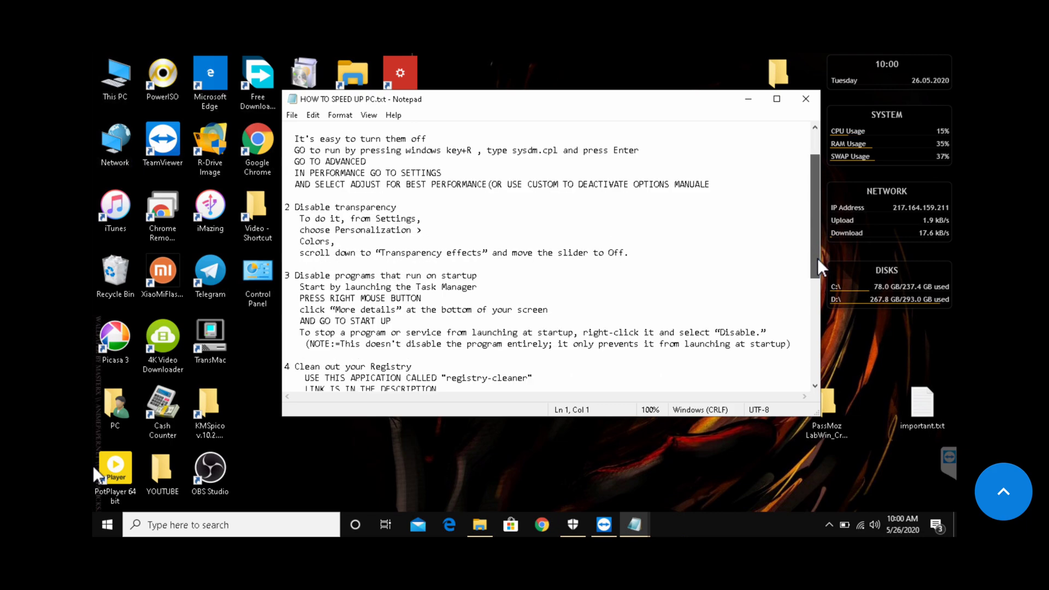
pyautogui.scroll(-1, 818, 258)
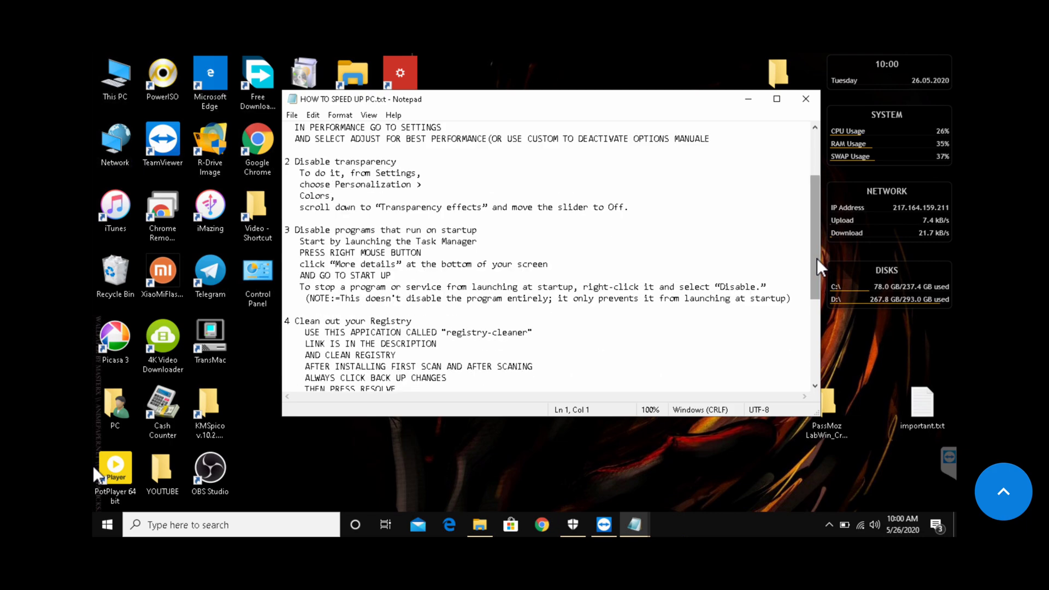
pyautogui.click(750, 102)
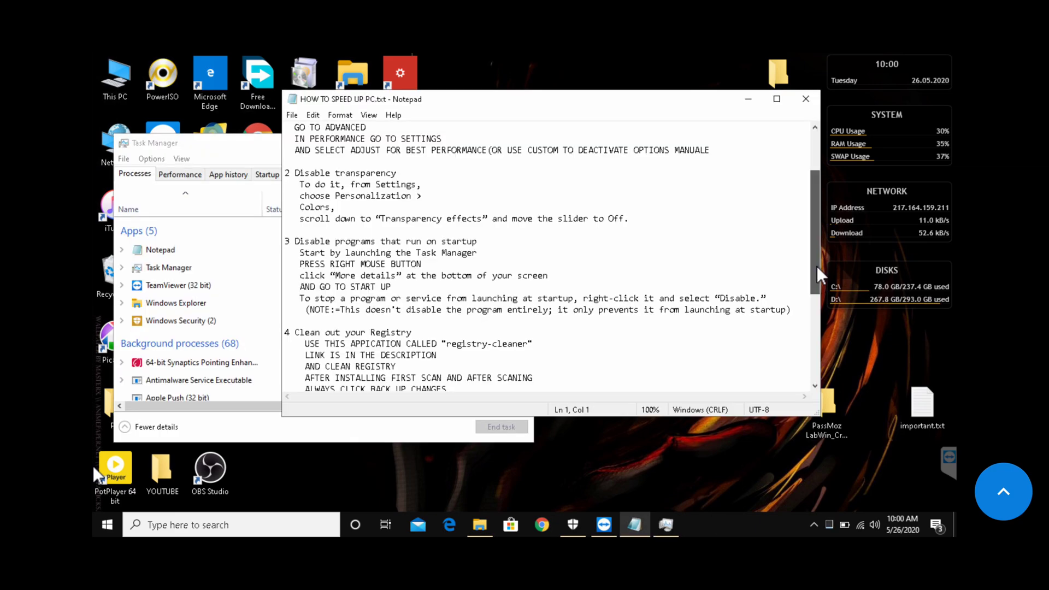
pyautogui.scroll(-2, 816, 266)
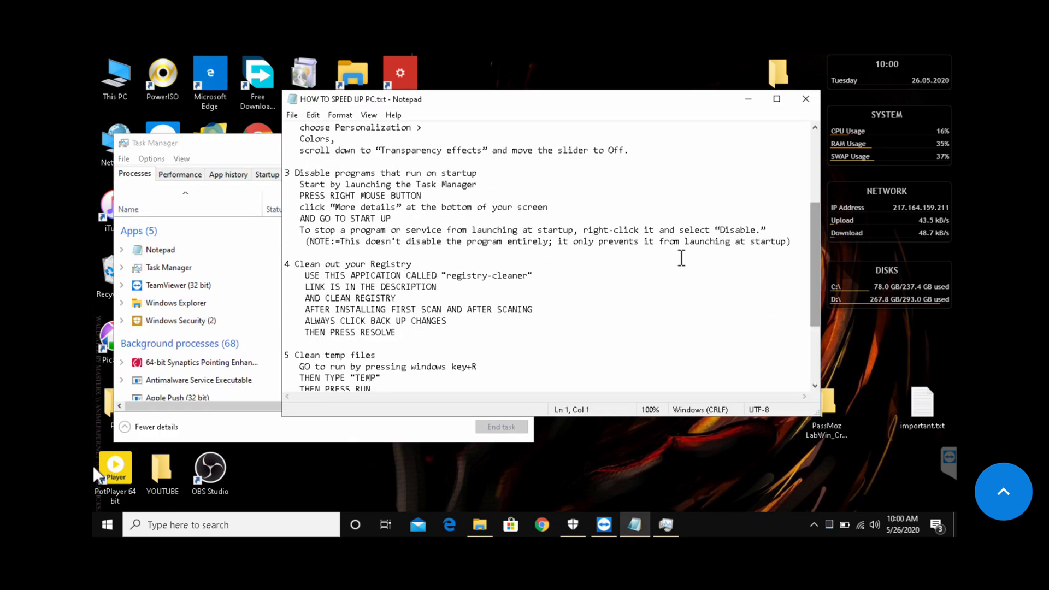
# Disable Microsoft OneDrive in the maximized Task Manager's list of startup programs, and close Task Manager.
pyautogui.click(242, 149)
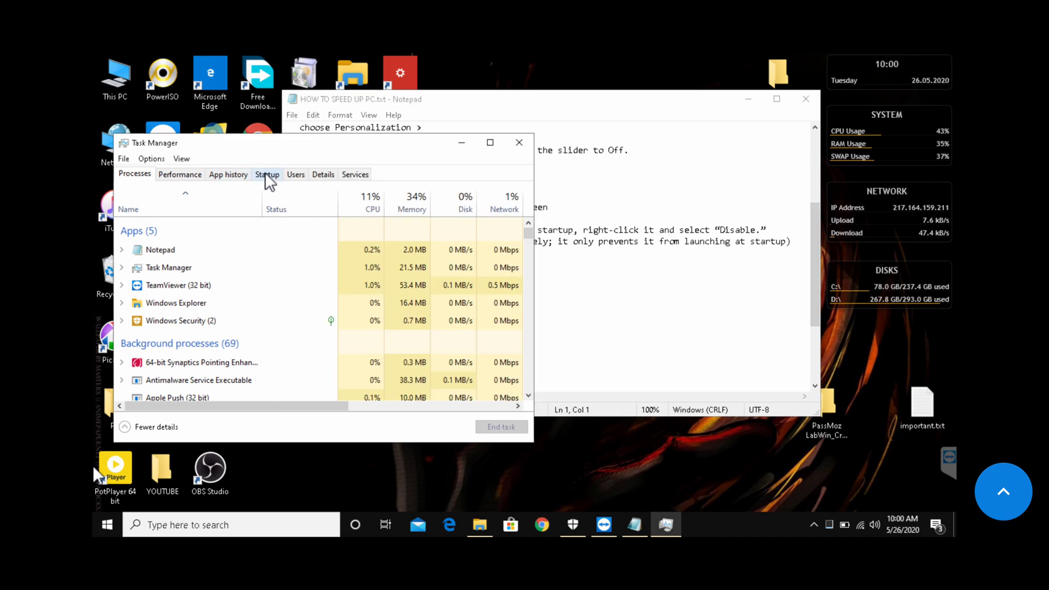
pyautogui.click(266, 174)
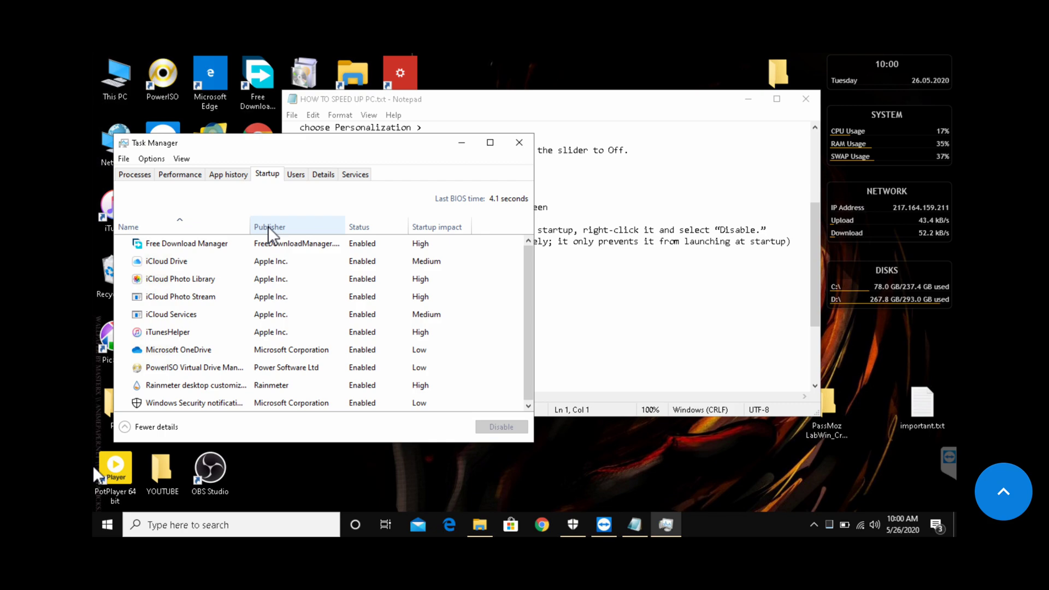
pyautogui.click(490, 143)
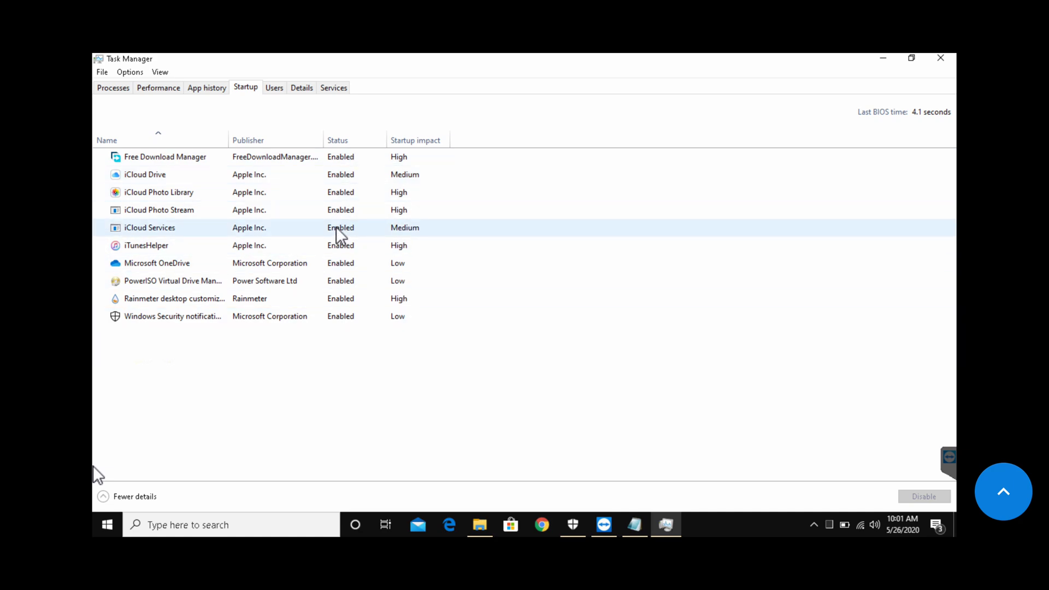
pyautogui.click(341, 261)
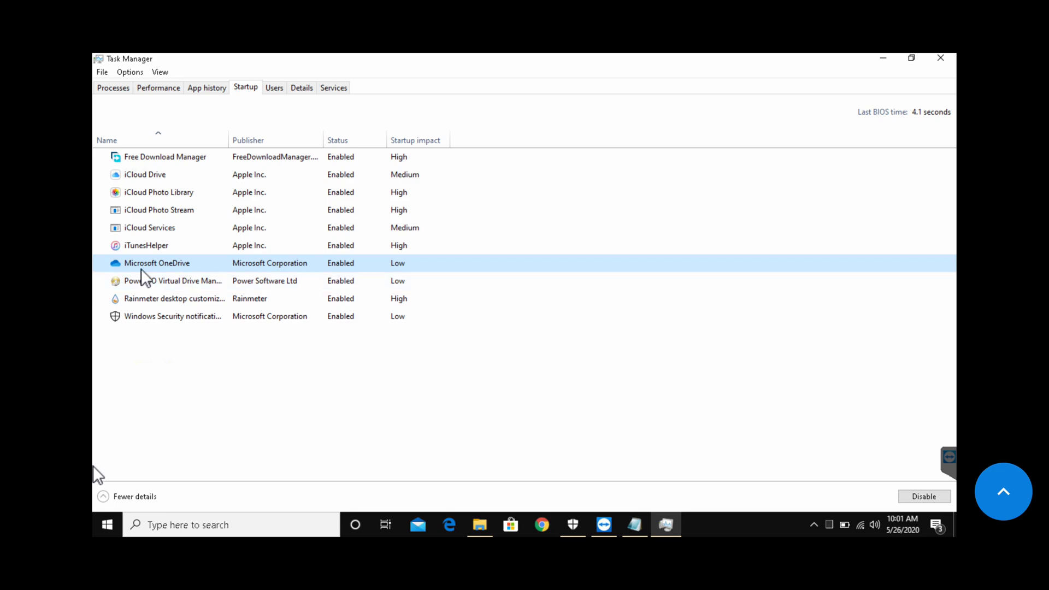
pyautogui.rightClick(339, 262)
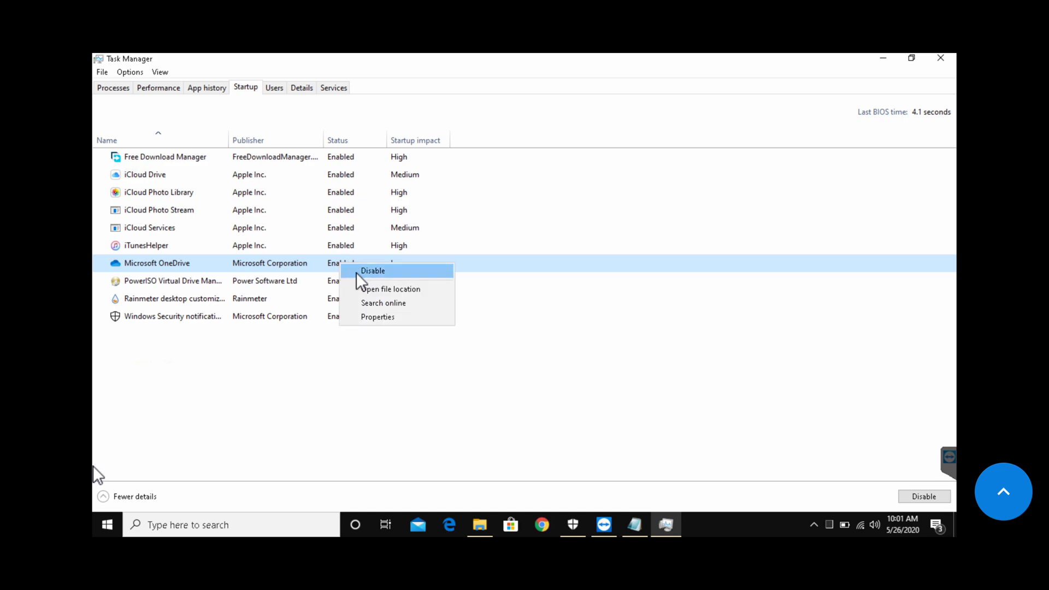
pyautogui.click(356, 272)
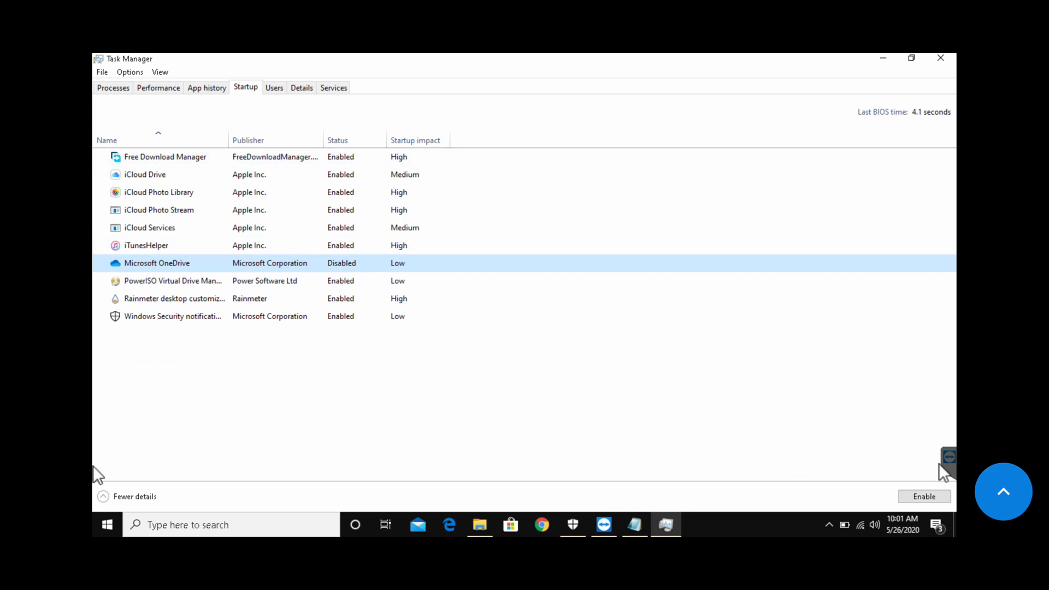
pyautogui.hotkey('alt', 'F4')
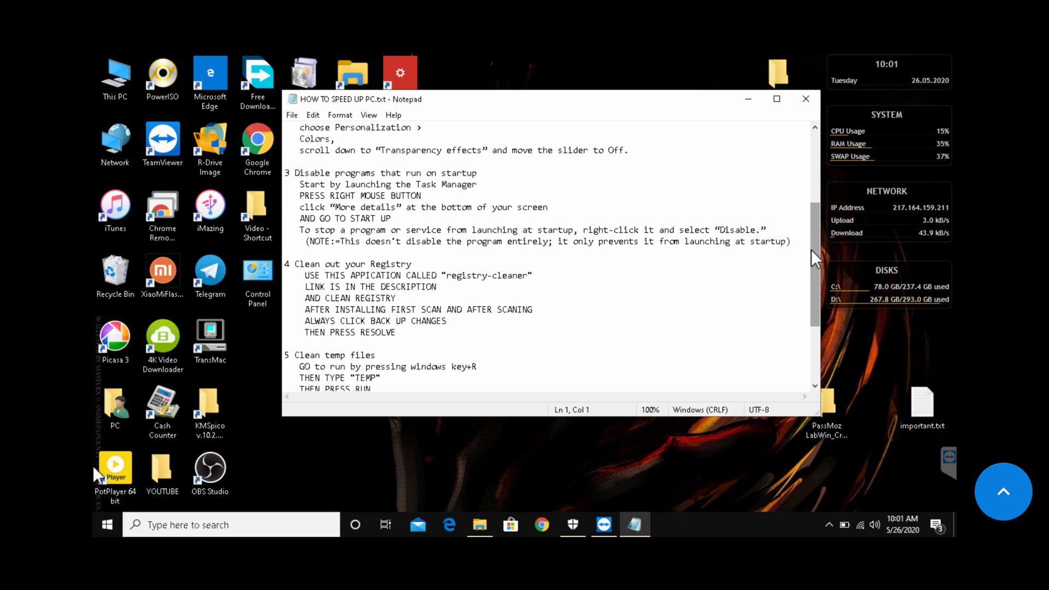
# Read the "Clean out your Registry" section, minimize the file, and launch the registry-cleaner installer from the desktop, allowing it to make changes.
pyautogui.moveTo(811, 250); pyautogui.dragTo(819, 282)
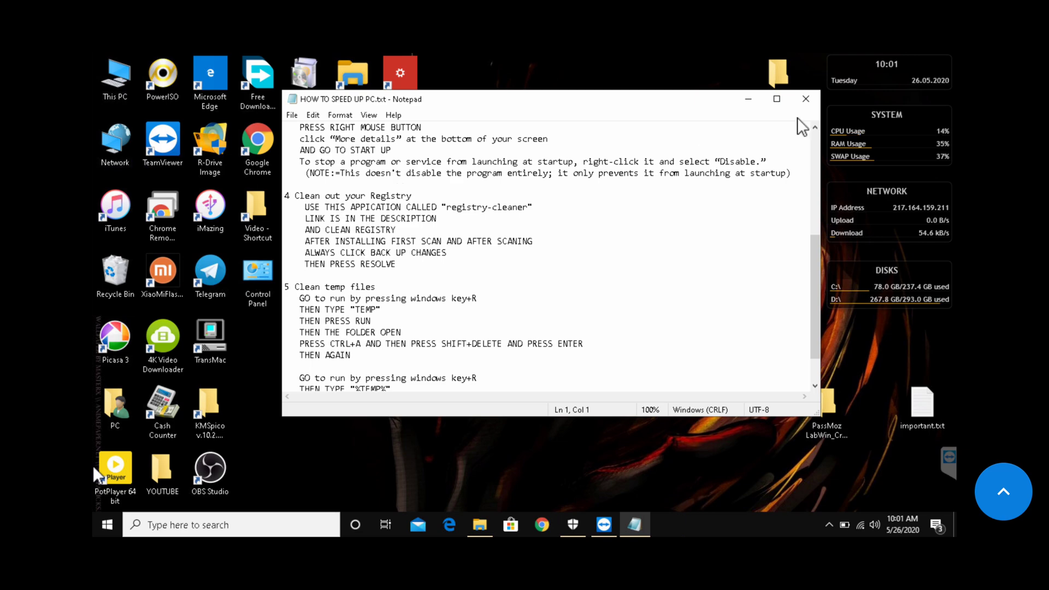
pyautogui.click(748, 101)
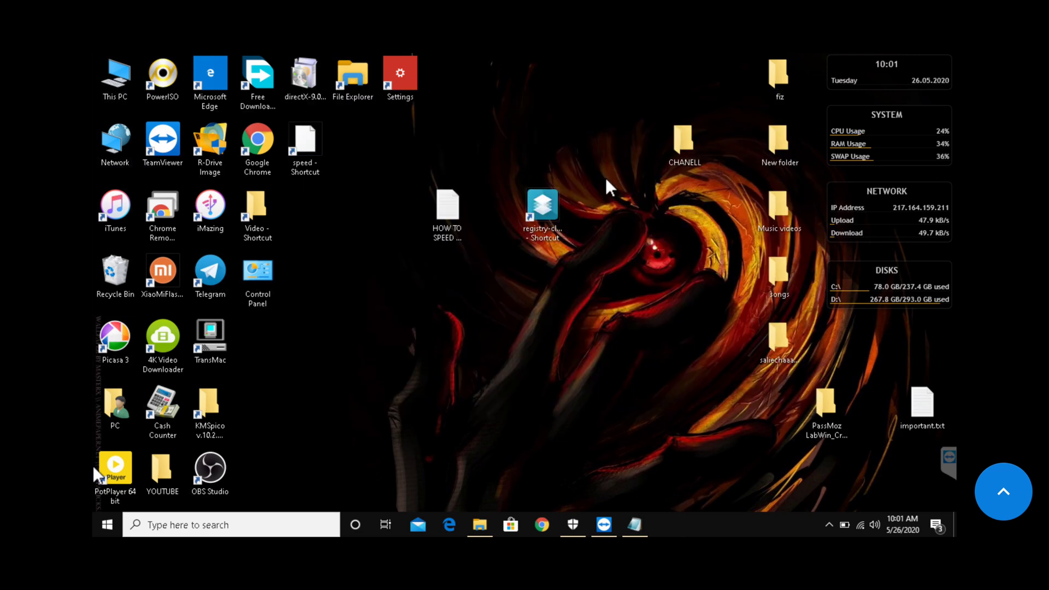
pyautogui.rightClick(545, 214)
pyautogui.click(563, 212)
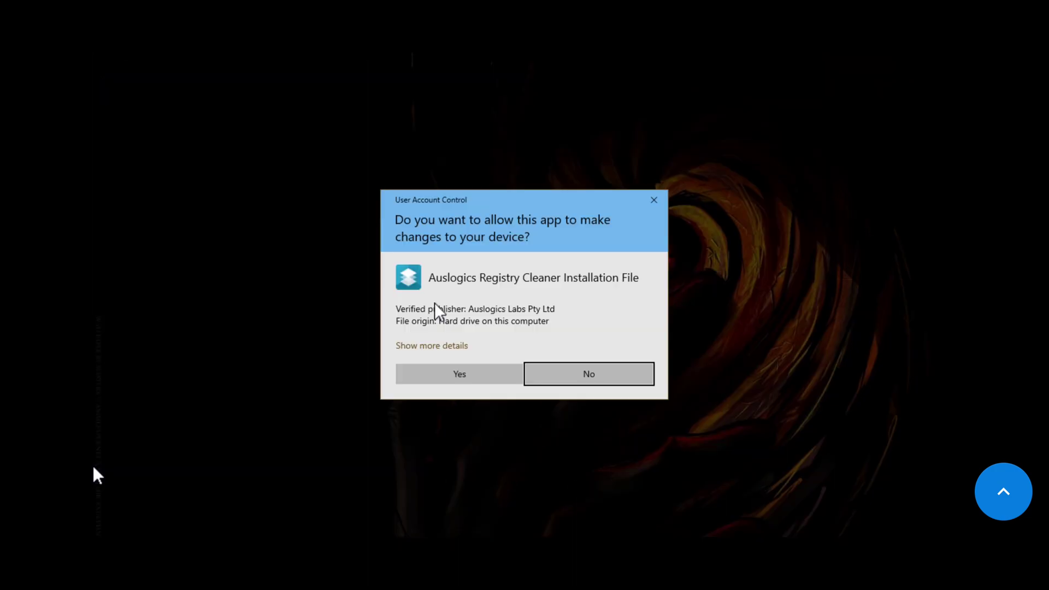
pyautogui.click(479, 372)
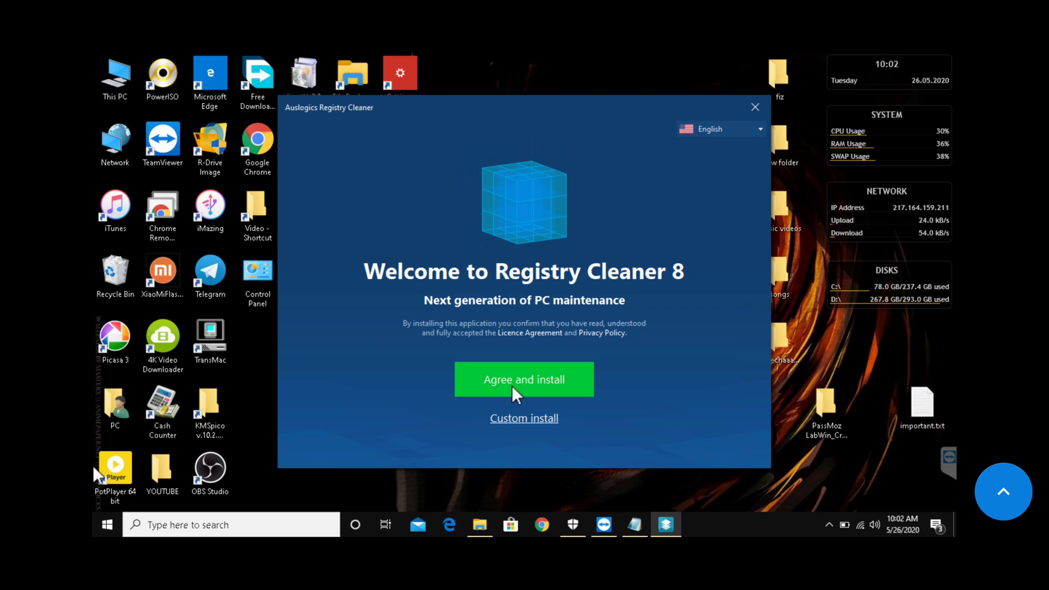
# Install Auslogics Registry Cleaner with the BoostSpeed and Driver Updater offers unticked, and finish with Launch Registry Cleaner enabled.
pyautogui.click(513, 387)
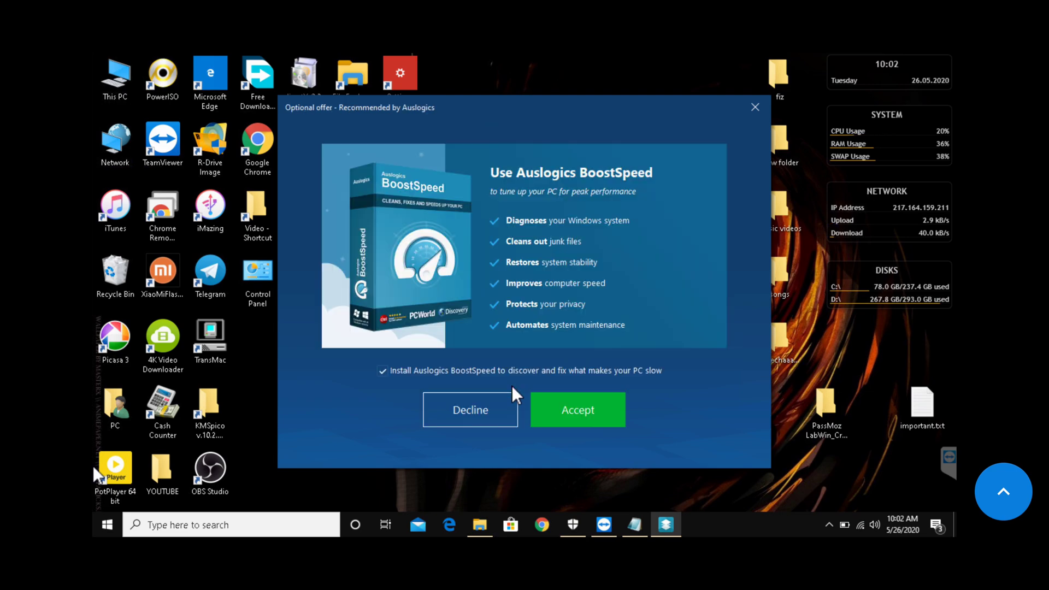
pyautogui.click(384, 372)
pyautogui.click(581, 413)
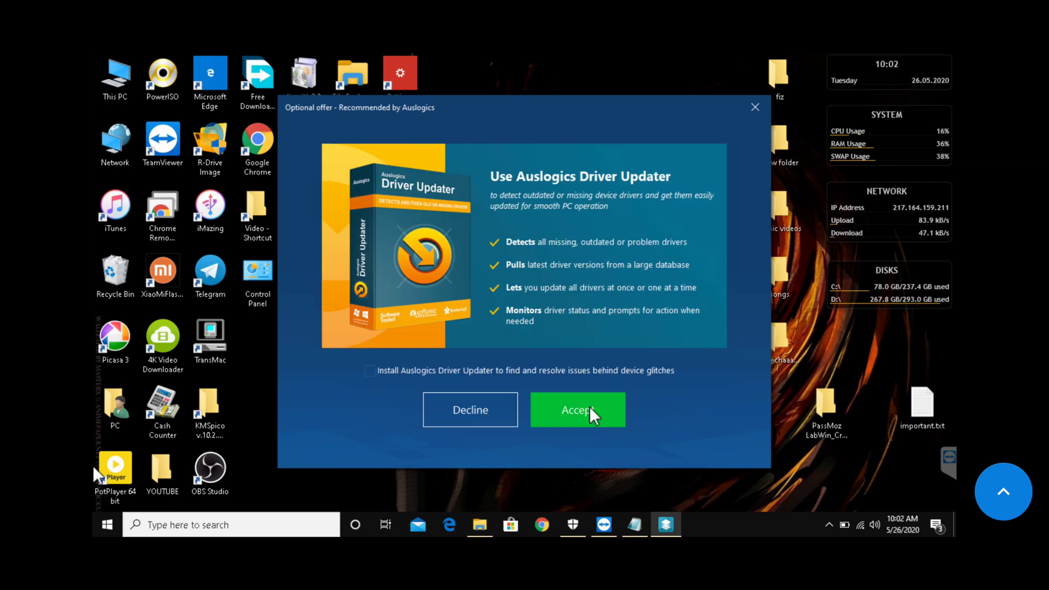
pyautogui.click(589, 425)
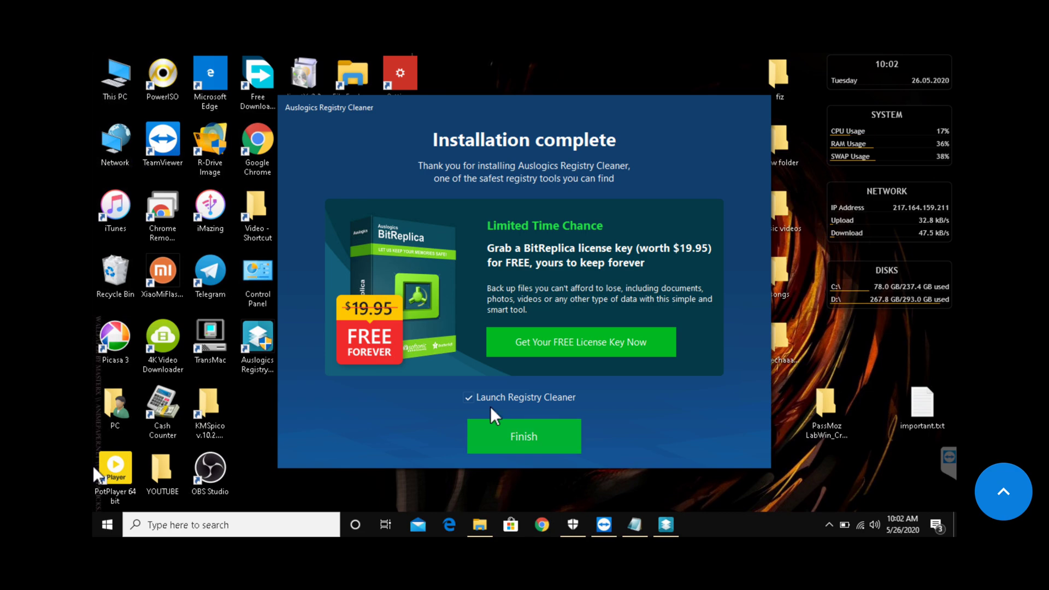
pyautogui.click(523, 432)
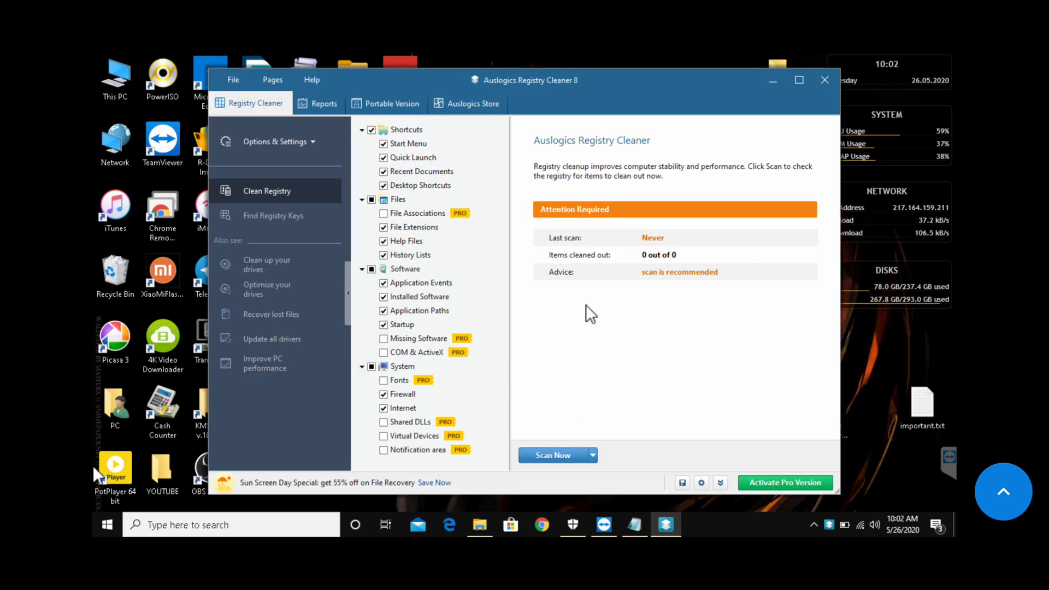
# Scan the registry, resolve all found items with Back Up Changes enabled, and fully exit Registry Cleaner.
pyautogui.click(553, 456)
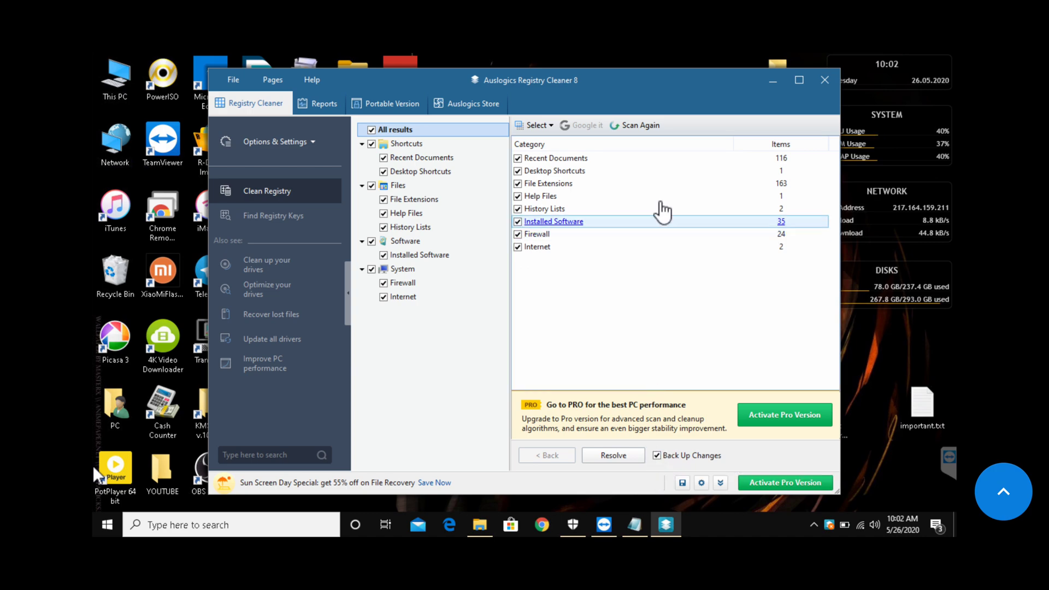
pyautogui.click(613, 457)
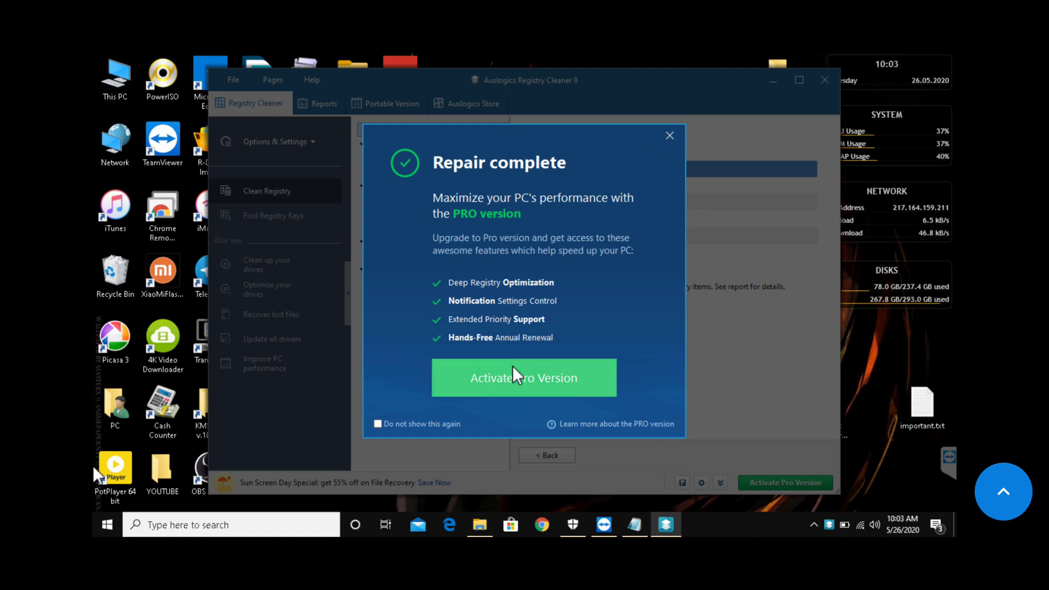
pyautogui.click(664, 140)
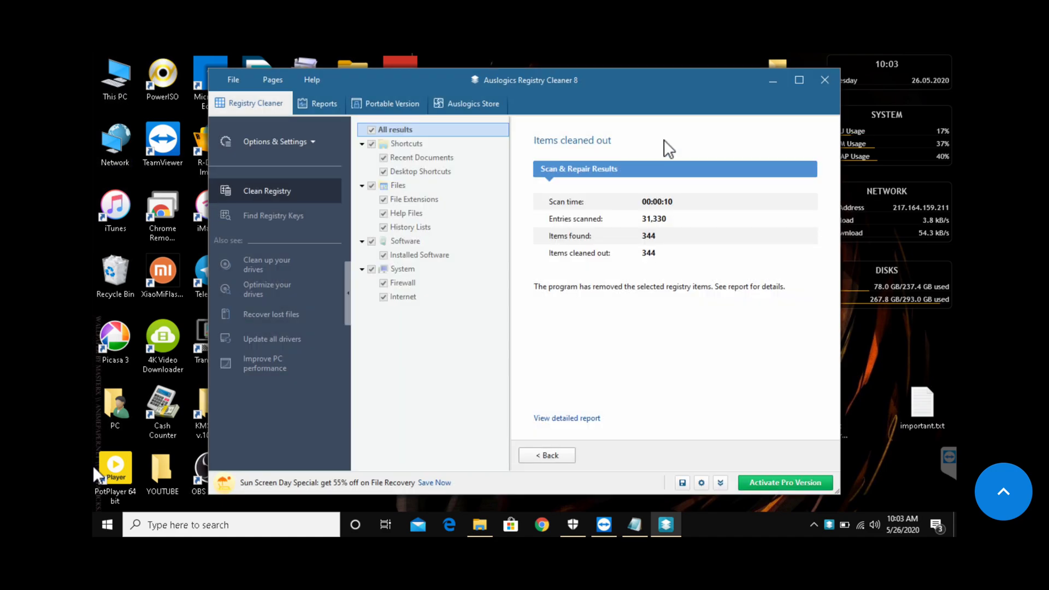
pyautogui.click(825, 79)
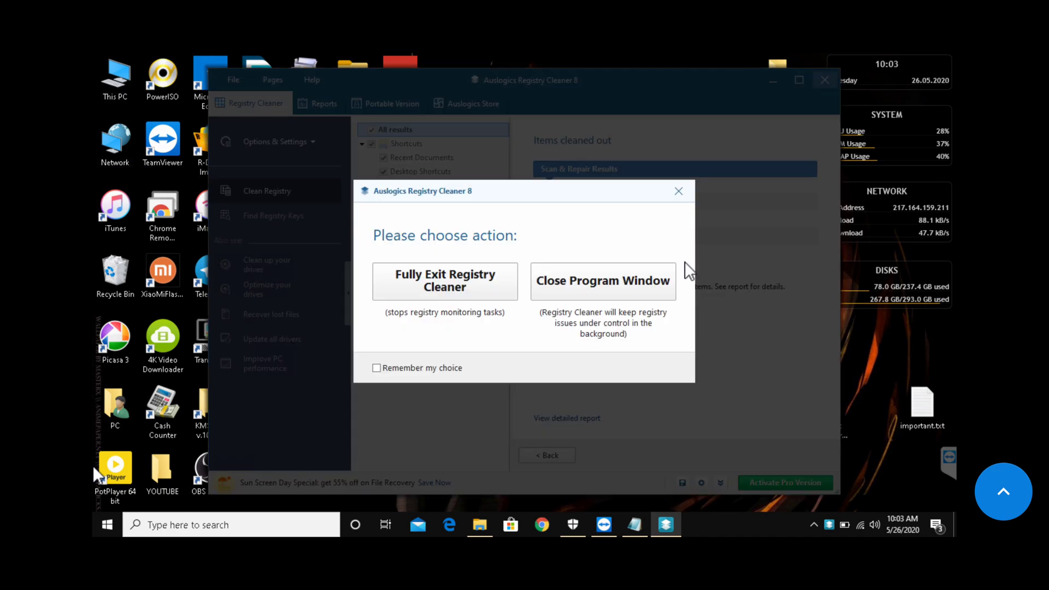
pyautogui.click(466, 288)
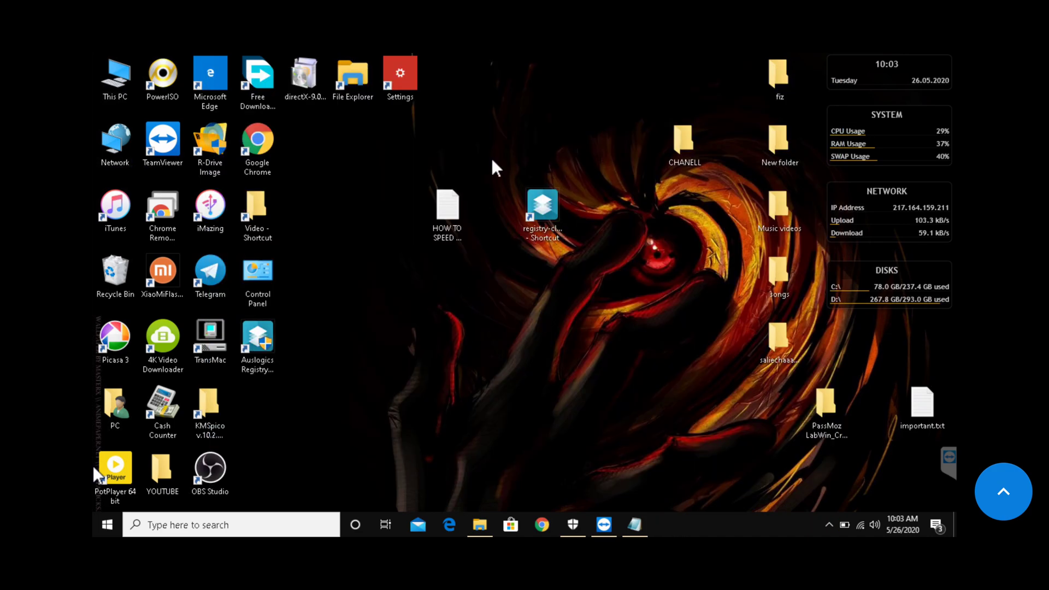
# Refresh the desktop, reopen HOW TO SPEED UP PC.txt, highlight the "Clean temp files" heading, and minimize the file.
pyautogui.rightClick(491, 157)
pyautogui.click(515, 199)
pyautogui.doubleClick(449, 209)
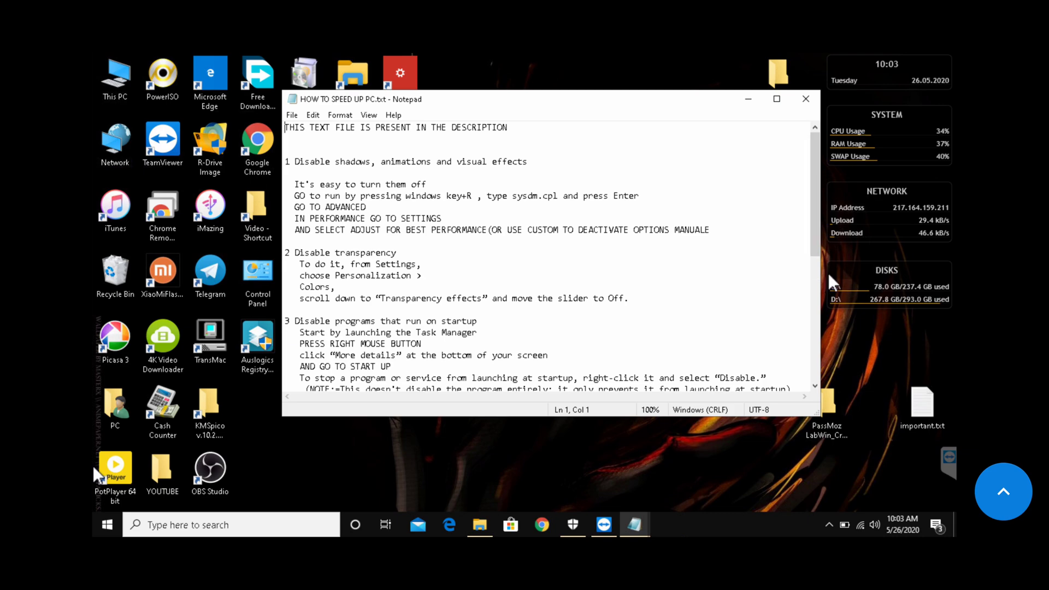
pyautogui.moveTo(820, 230); pyautogui.dragTo(832, 357)
pyautogui.moveTo(377, 240); pyautogui.dragTo(295, 242)
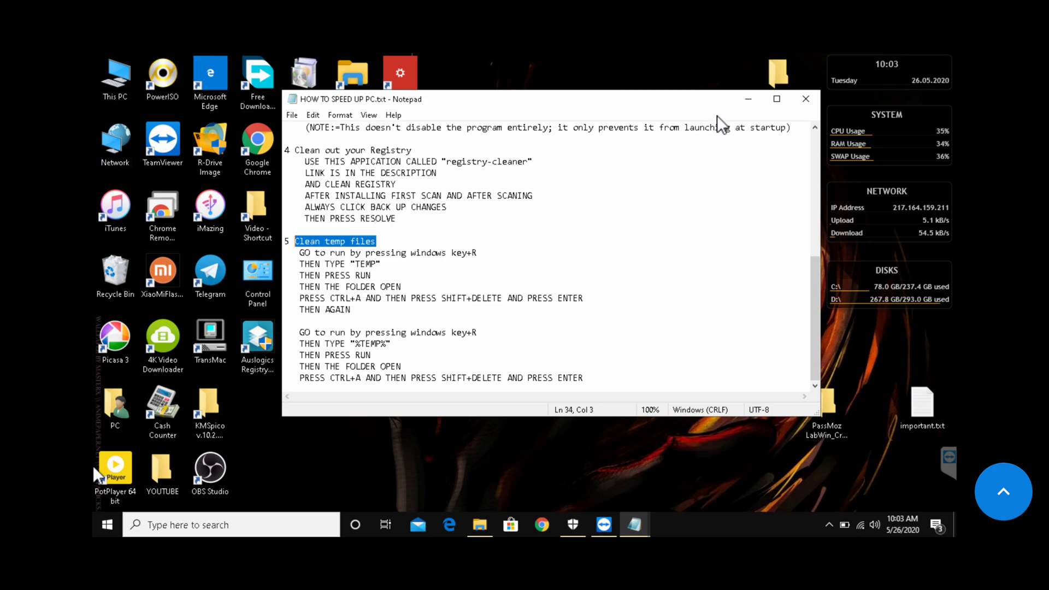
pyautogui.click(748, 99)
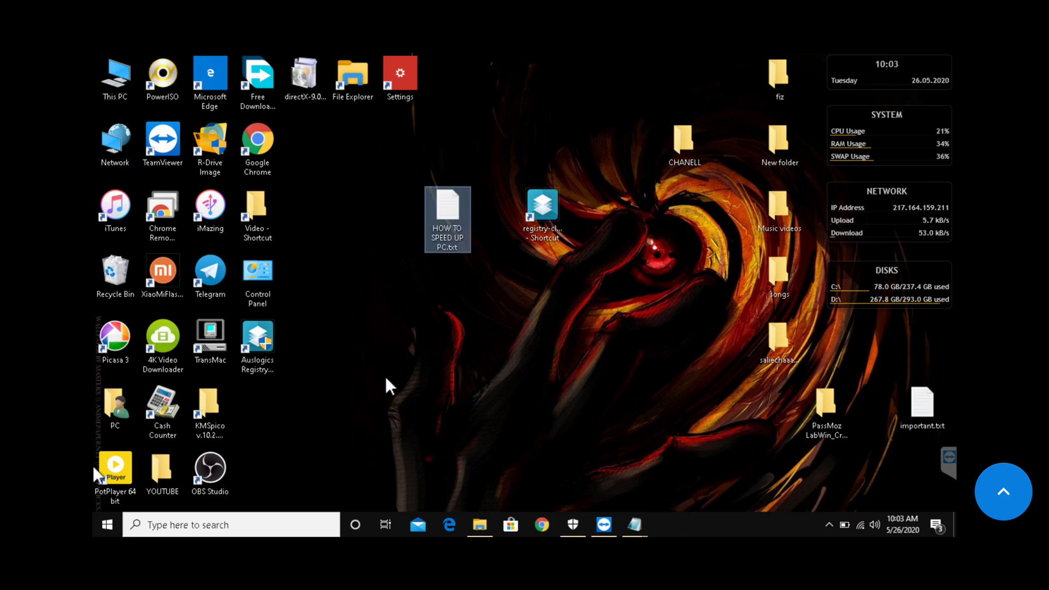
# Open the Windows Temp folder by running TEMP, and grant permanent access to the folder.
pyautogui.press('super+r')
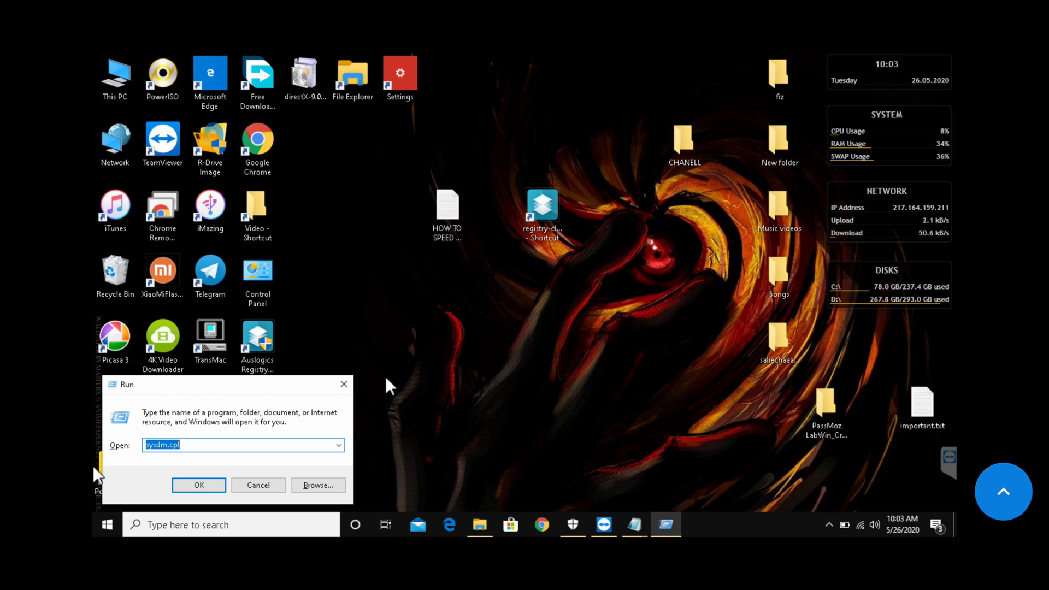
pyautogui.press('BackSpace')
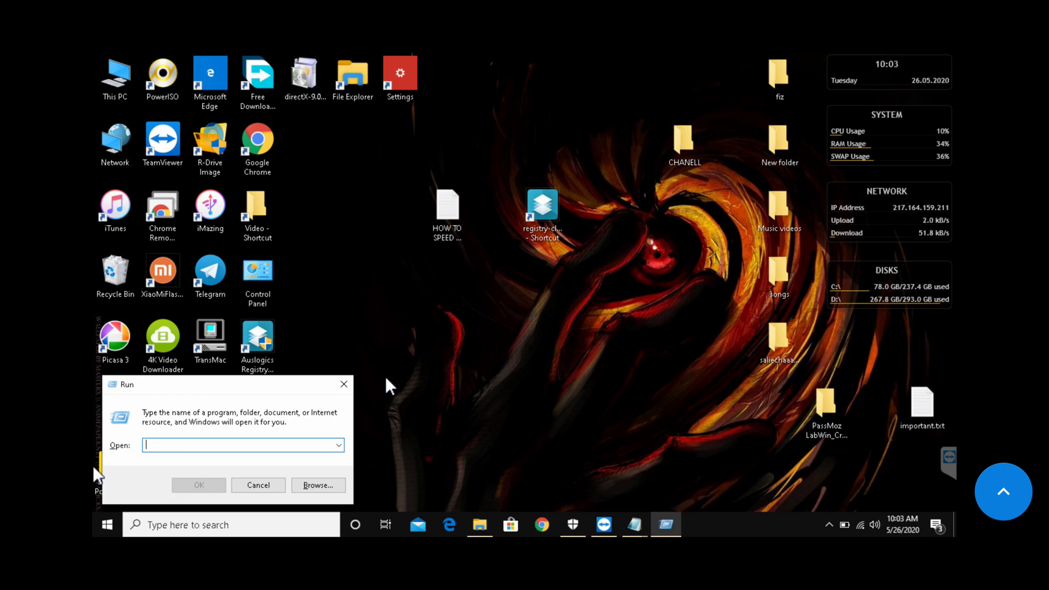
pyautogui.write('TE')
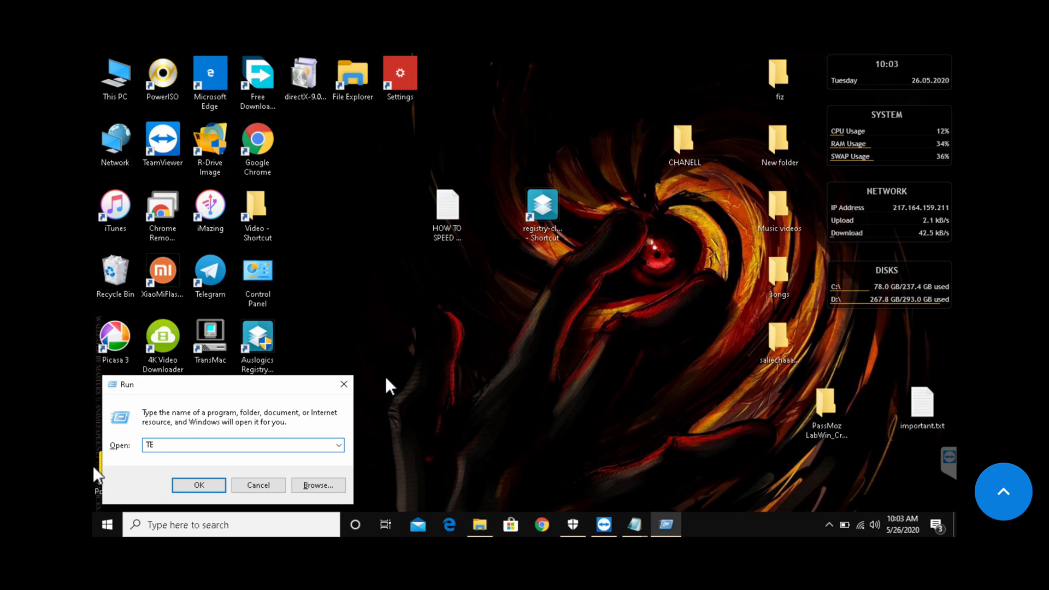
pyautogui.write('MP')
pyautogui.press('Return')
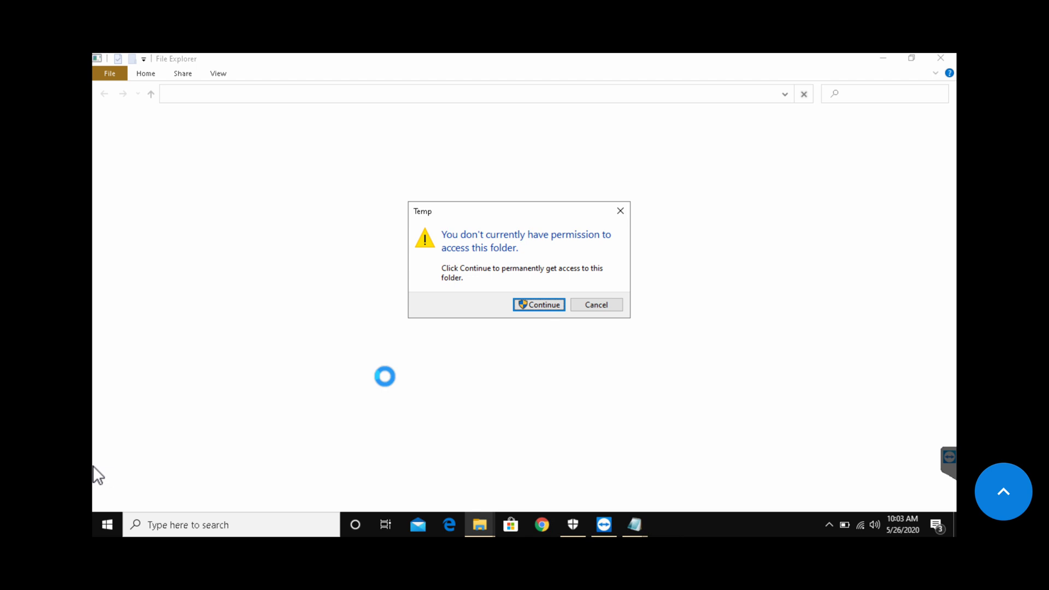
pyautogui.press('Return')
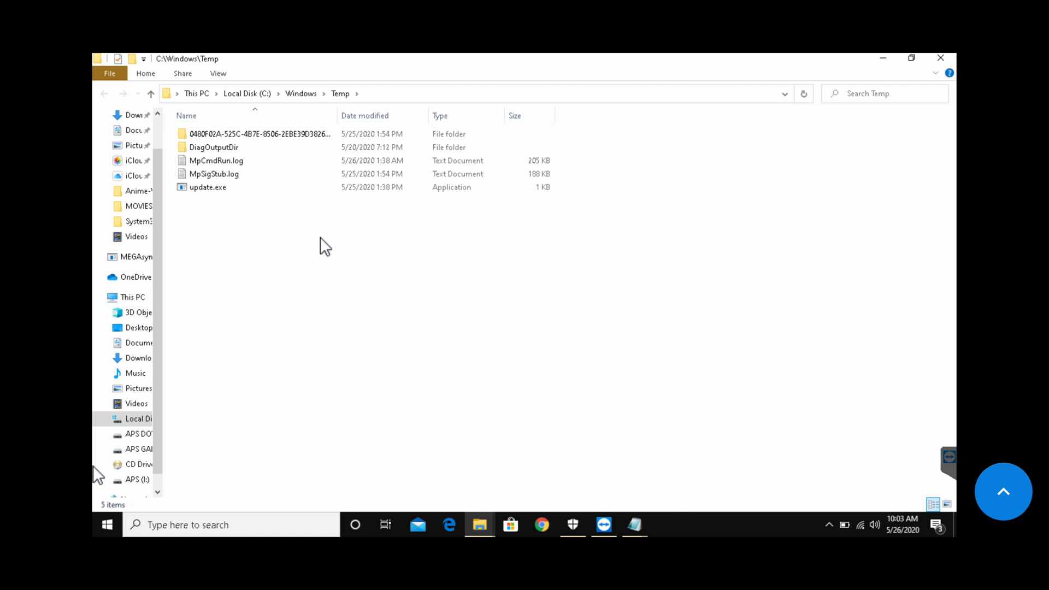
# Permanently delete all items in C:\Windows\Temp and close the folder window.
pyautogui.hotkey('ctrl', 'a')
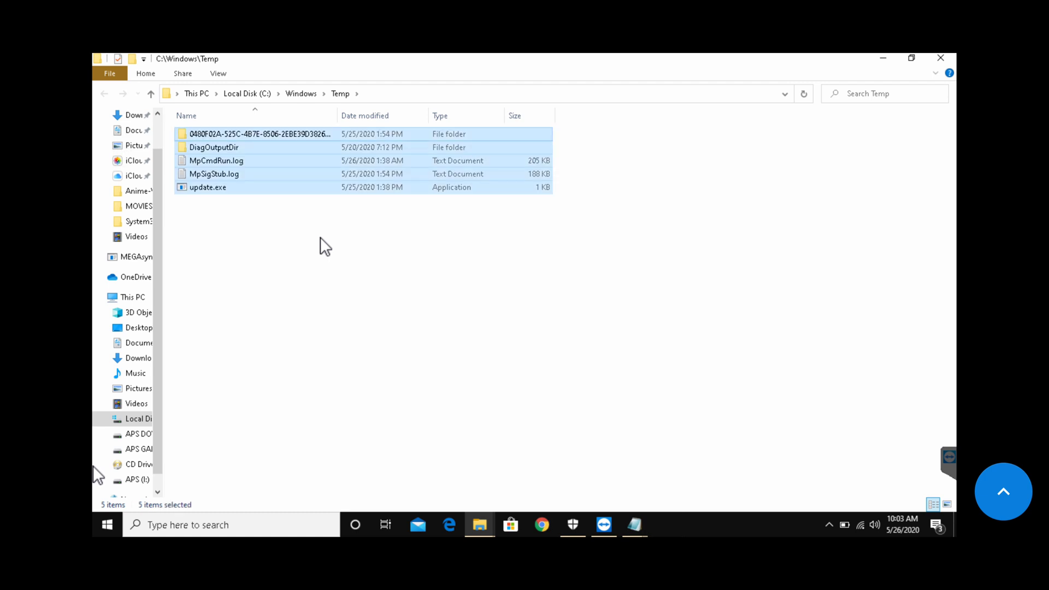
pyautogui.hotkey('shift', 'Delete')
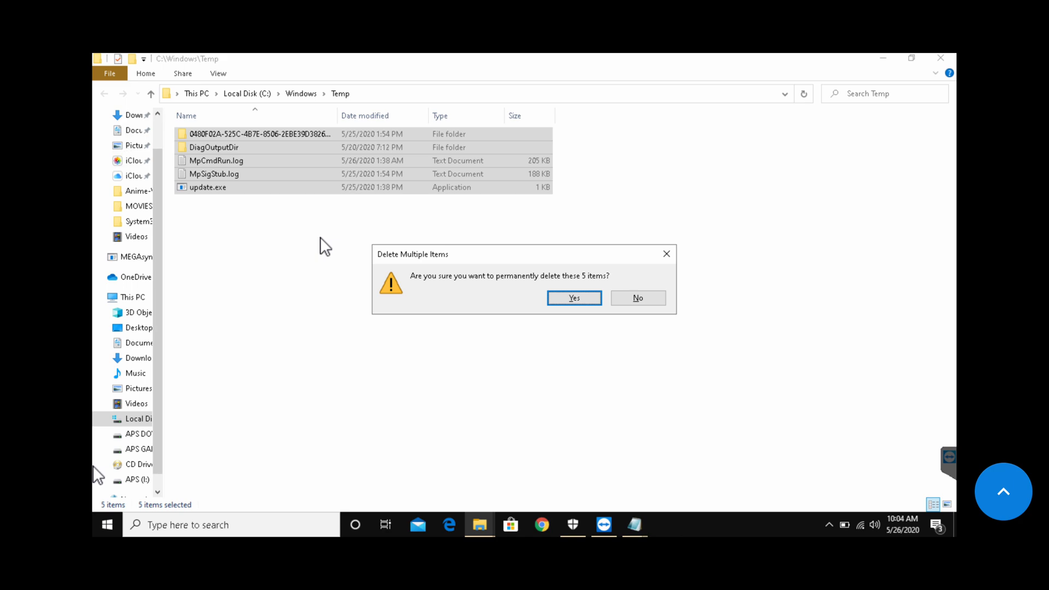
pyautogui.press('Return')
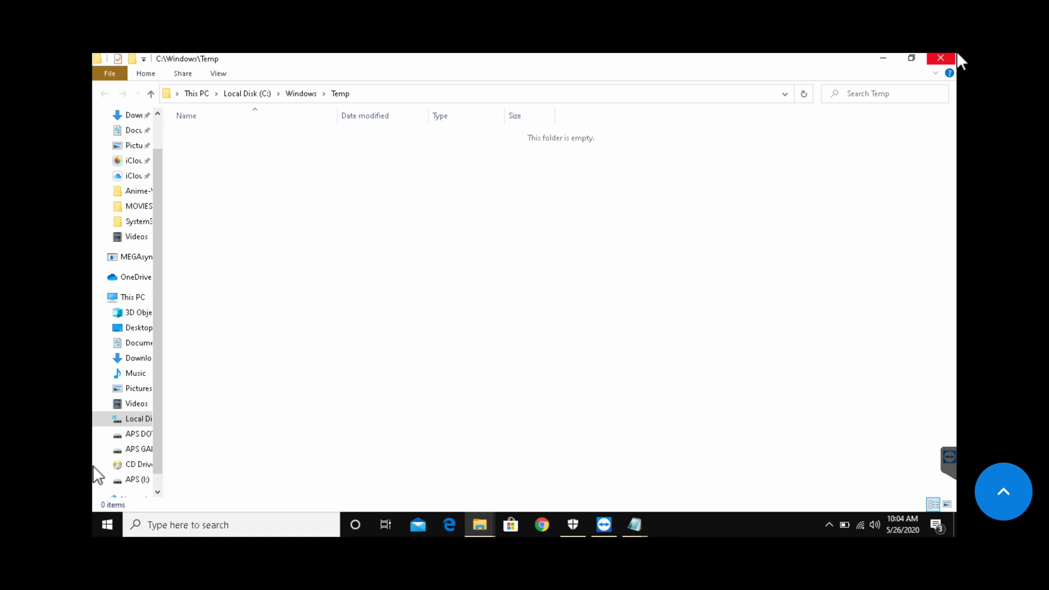
pyautogui.click(941, 58)
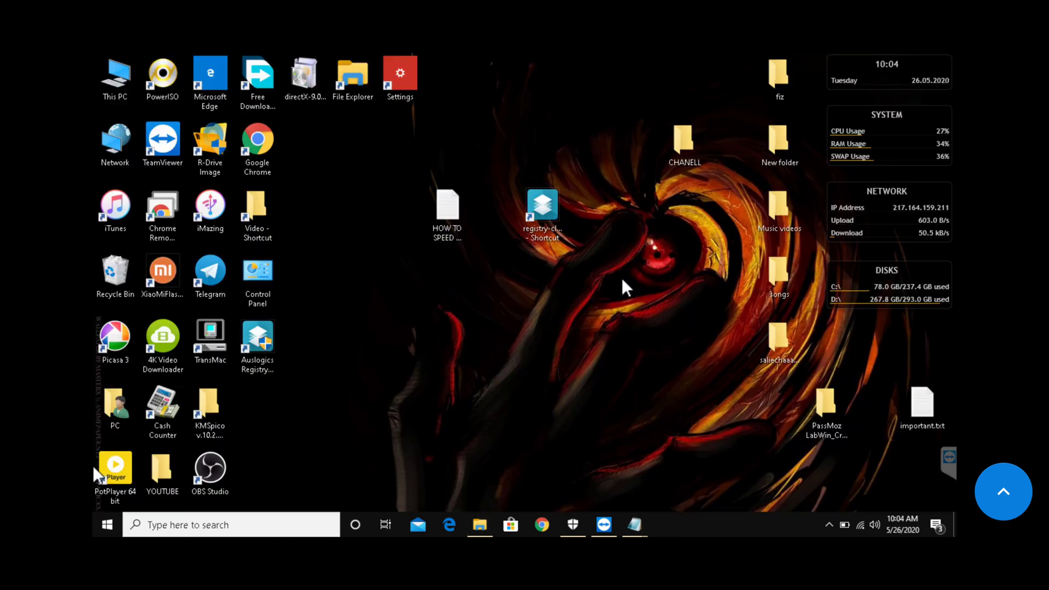
# Open the user's local Temp folder by running %TEMP%.
pyautogui.press('super+r')
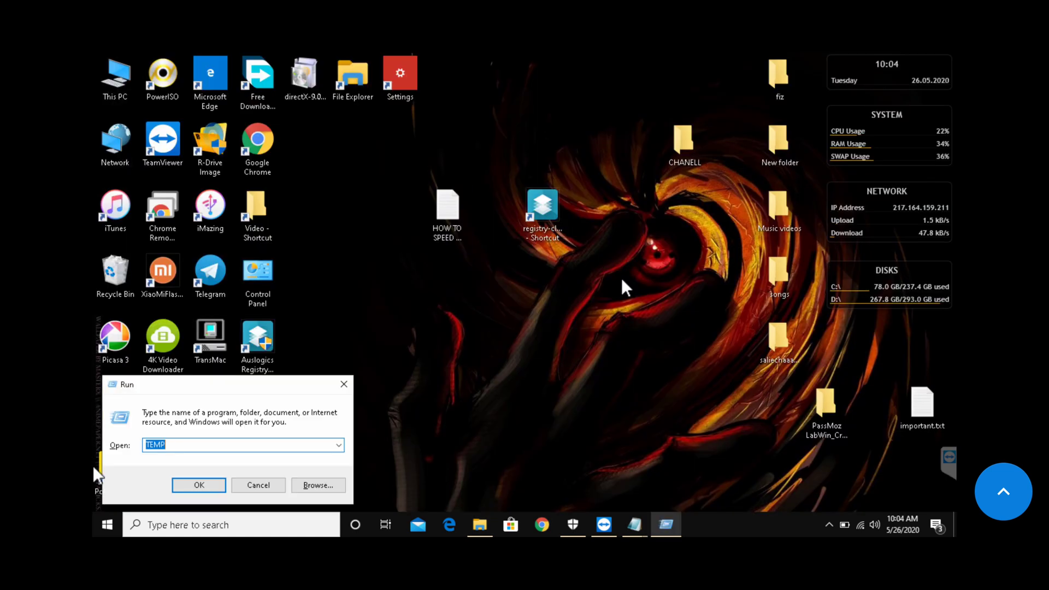
pyautogui.press('BackSpace')
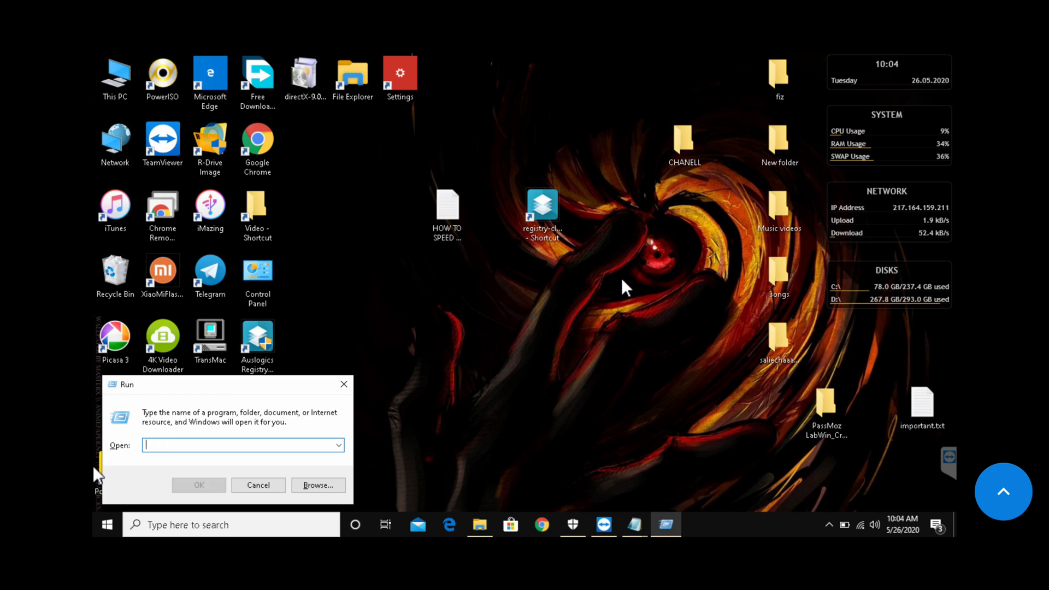
pyautogui.write('%TEMP')
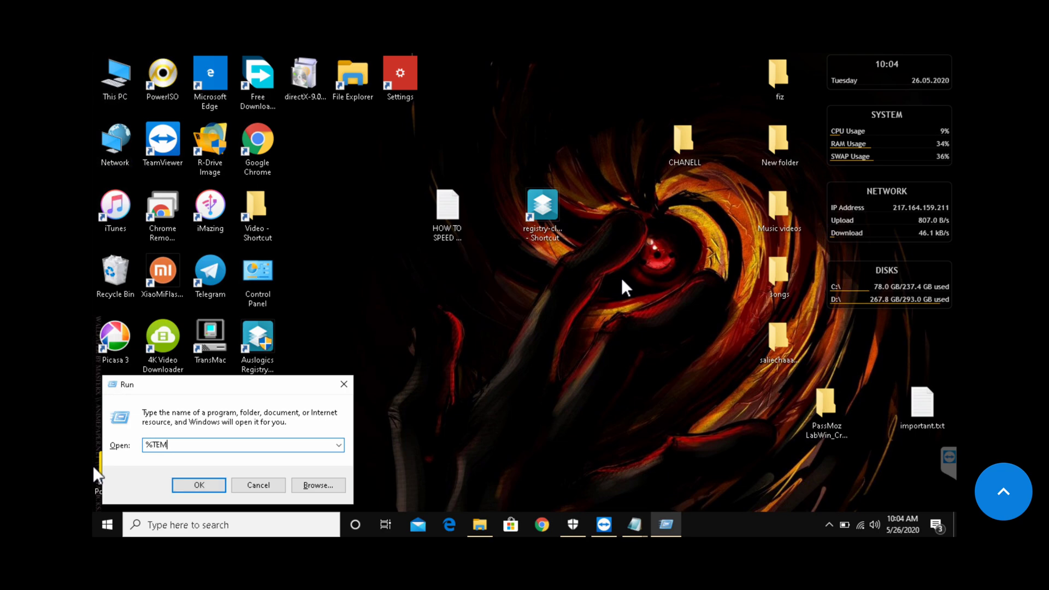
pyautogui.write('%')
pyautogui.press('Return')
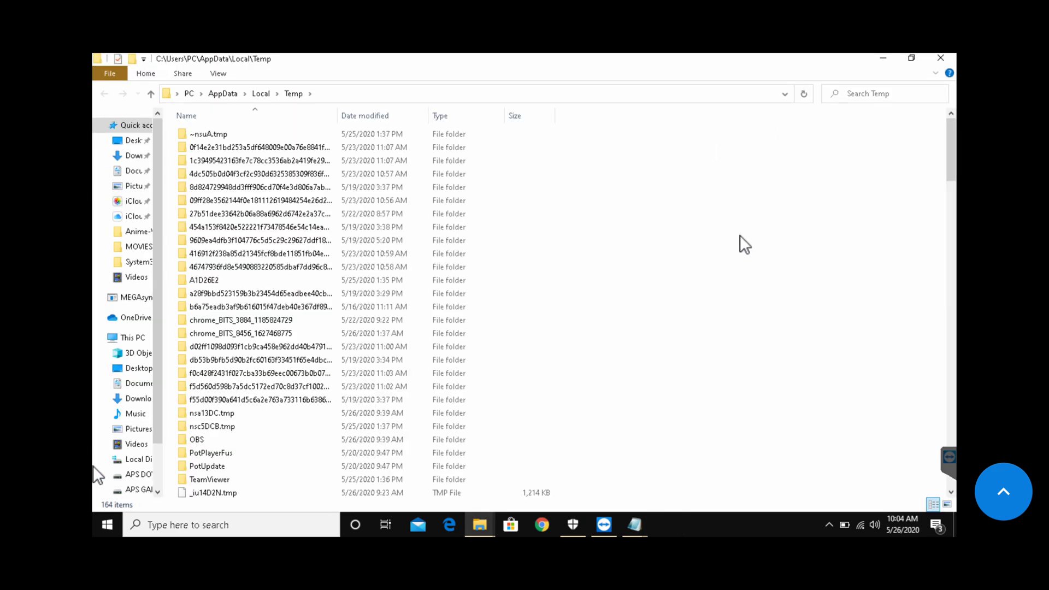
# Permanently delete all items in the AppData\Local\Temp folder, skip the files that prompt during deletion, and close the folder window.
pyautogui.hotkey('ctrl', 'a')
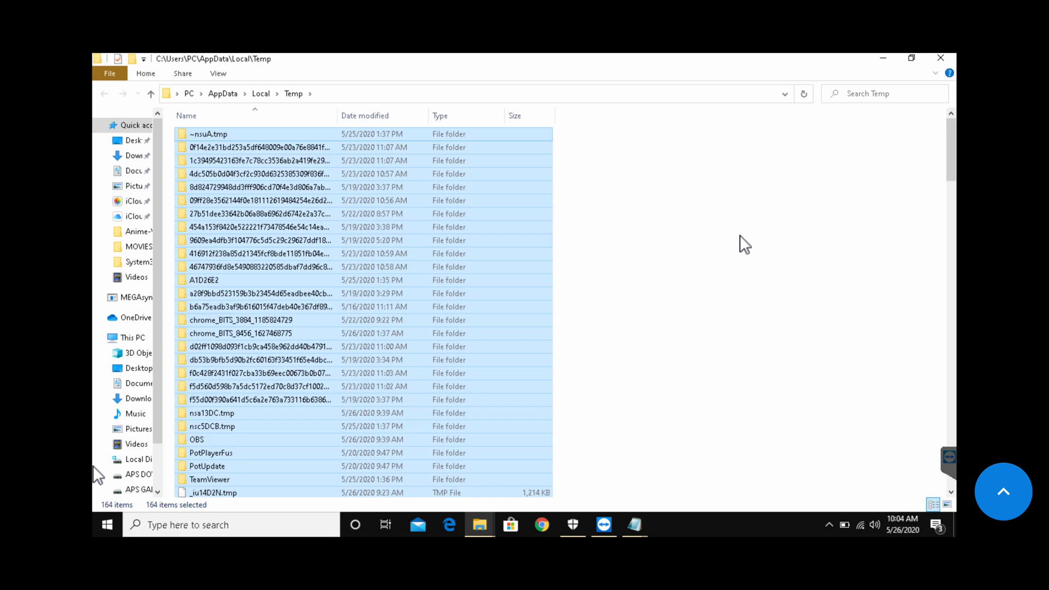
pyautogui.hotkey('shift', 'Delete')
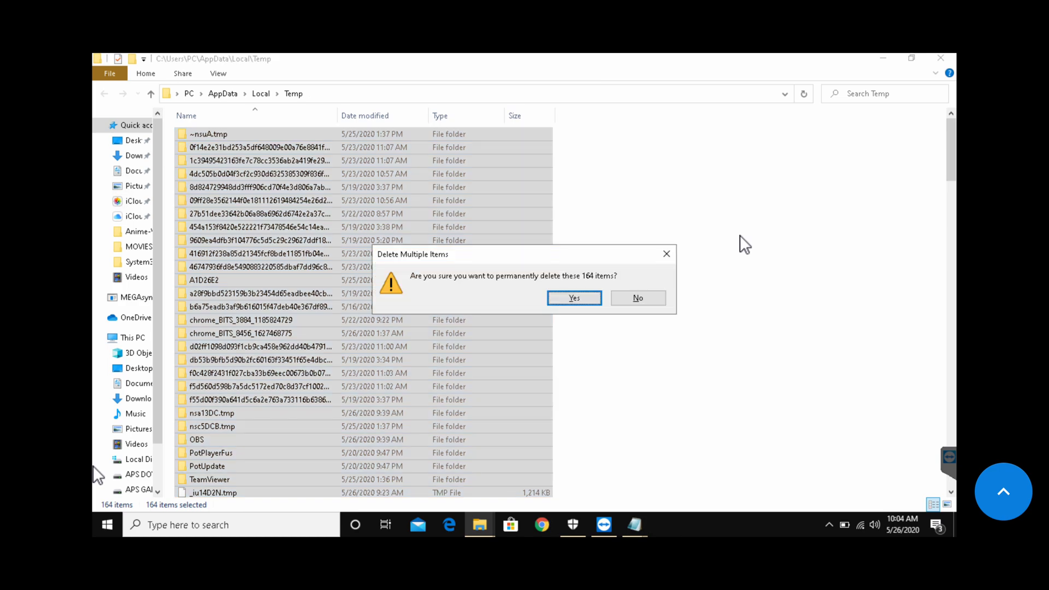
pyautogui.press('Return')
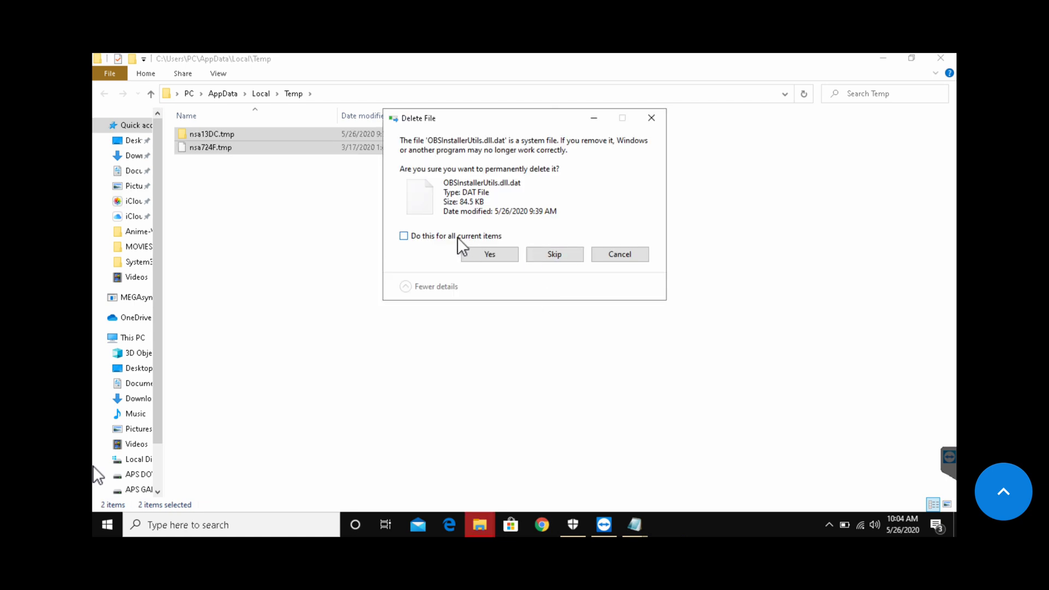
pyautogui.click(556, 255)
pyautogui.click(555, 255)
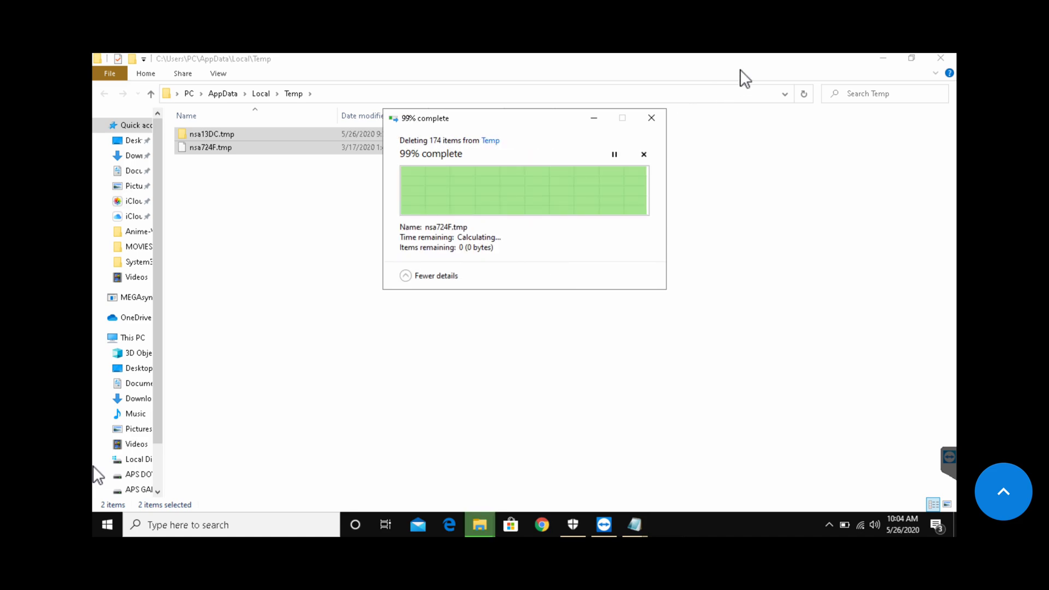
pyautogui.click(955, 57)
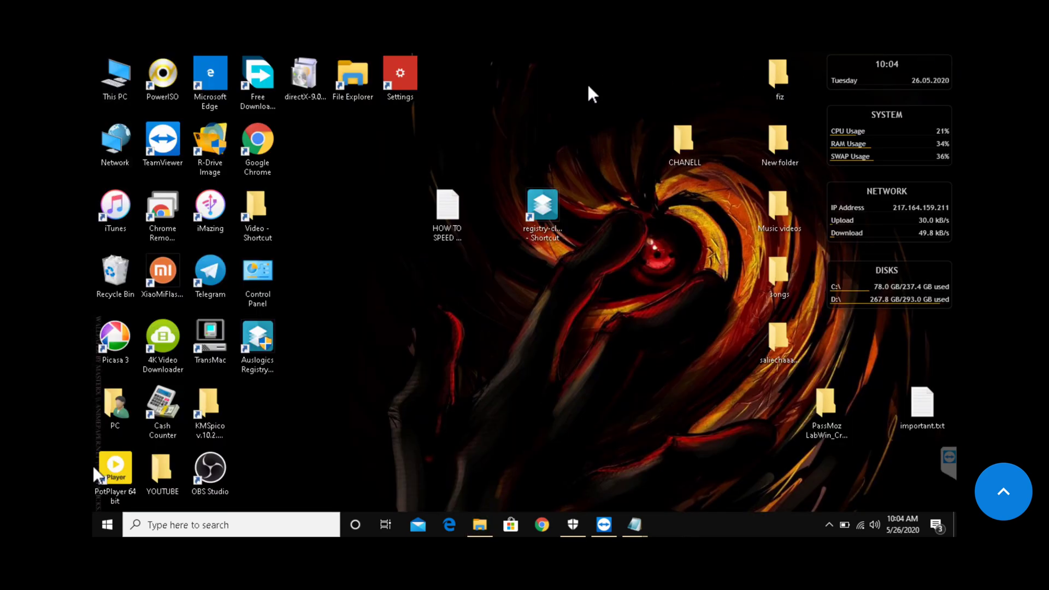
# Refresh the desktop three times.
pyautogui.rightClick(522, 125)
pyautogui.click(543, 166)
pyautogui.rightClick(589, 64)
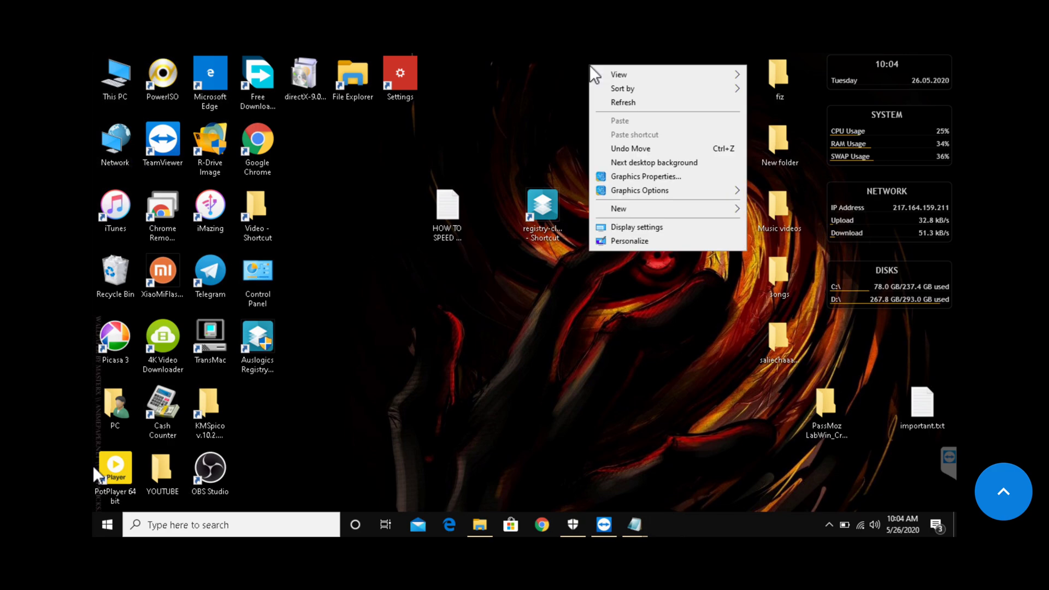
pyautogui.click(607, 102)
pyautogui.rightClick(547, 121)
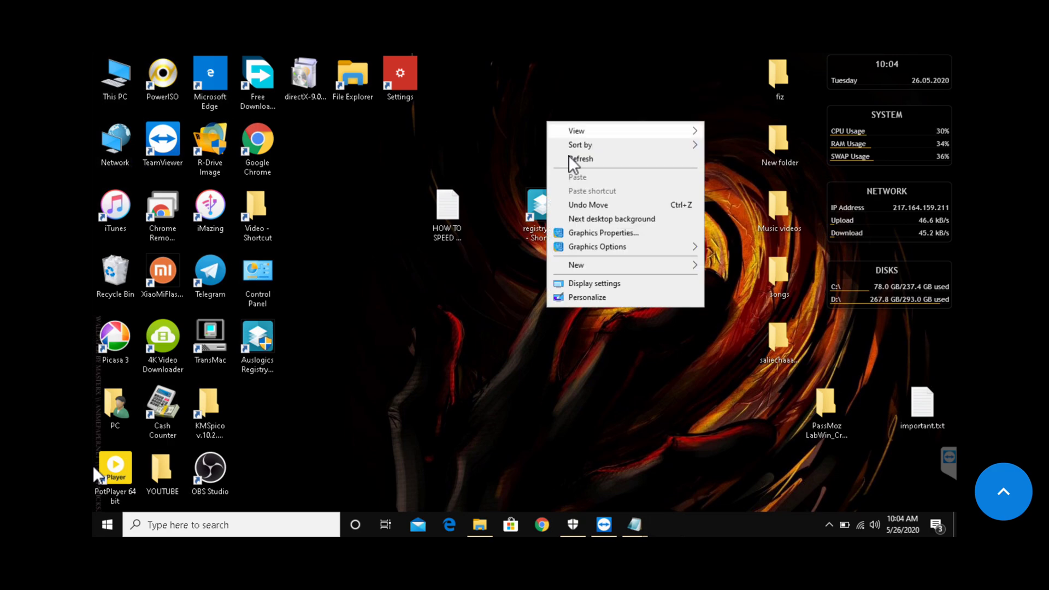
pyautogui.click(570, 158)
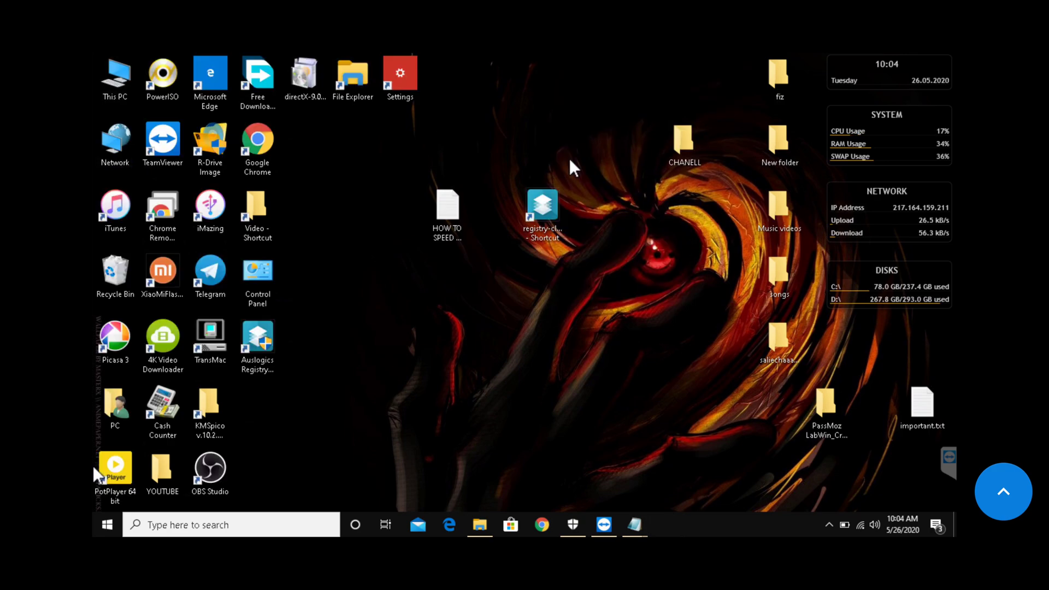